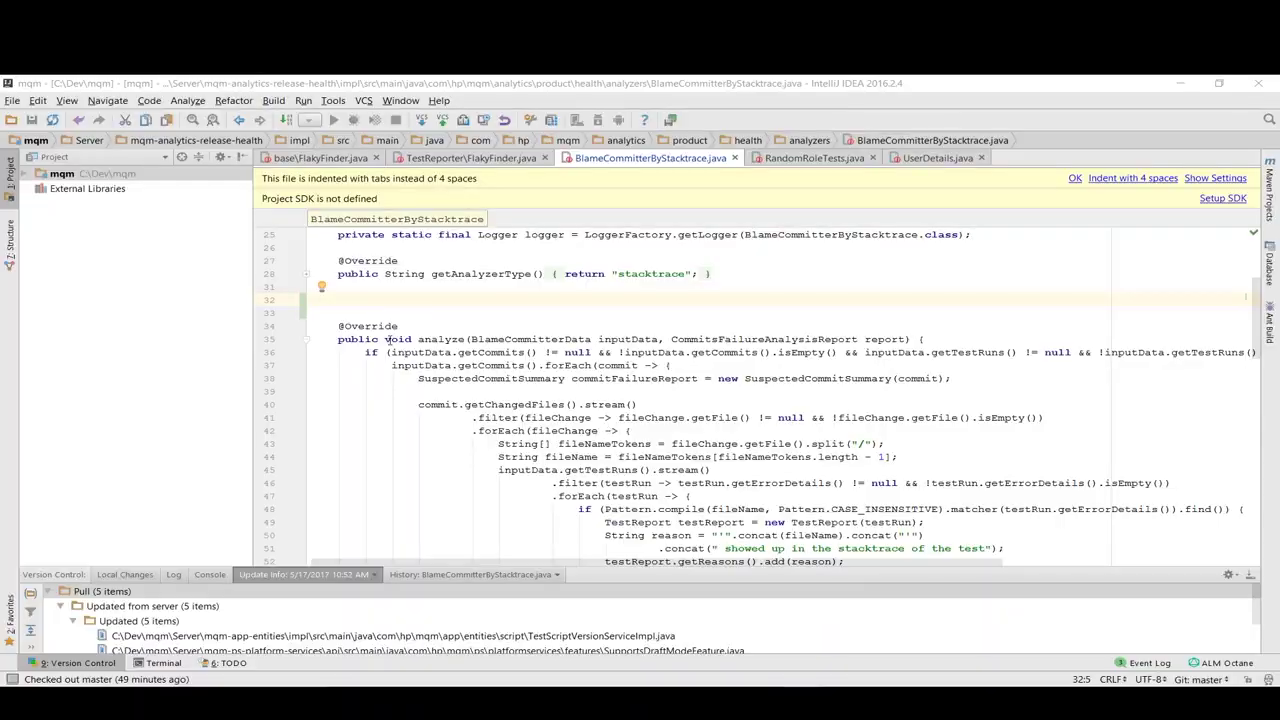
Bring the BlameCommitterByStacktrace.java editor in IntelliJ IDEA back to the front.
key("alt+Tab")
Declare 'public boolean remoteConnection = false;' with a comment above it about the new remote connection parameter.
type("public ")
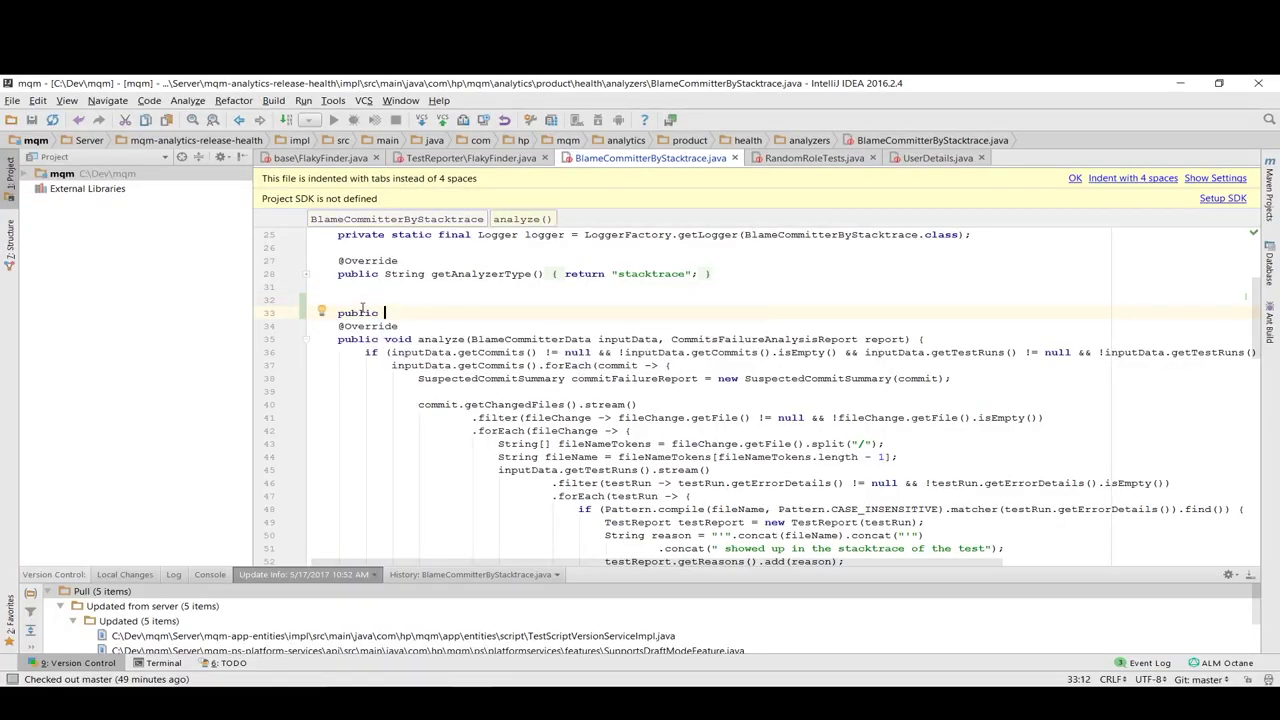
type("boolean remoteConnection = false;")
key("Return")
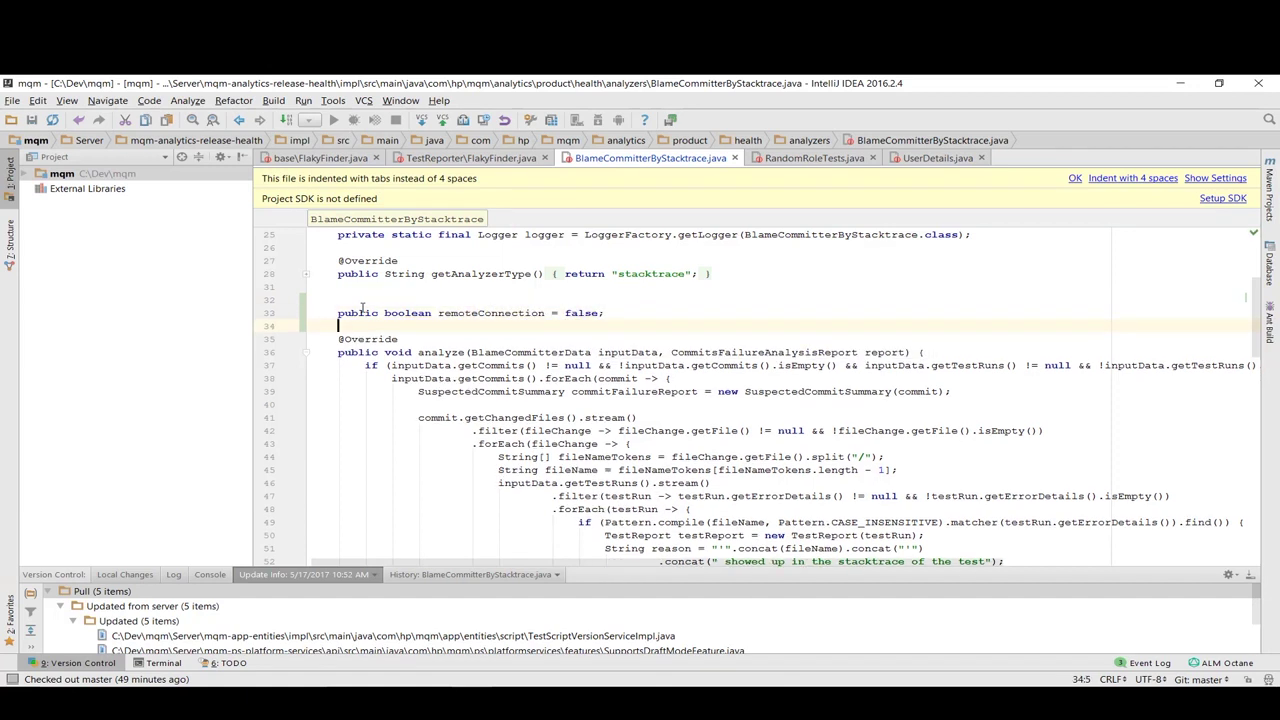
left_click(365, 299)
type("//Mo new remote connection parameter")
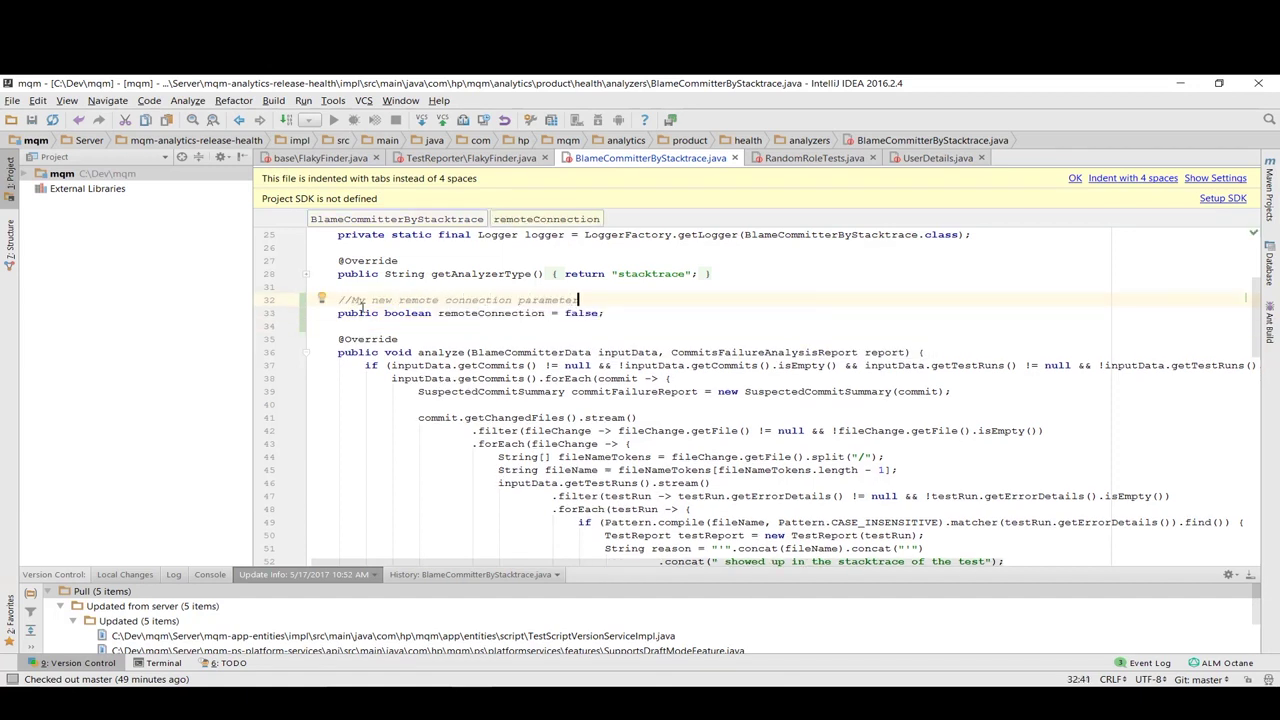
Insert a blank line after the remoteConnection field and open the incoming lunch chat message.
key("Down")
key("End")
key("Return")
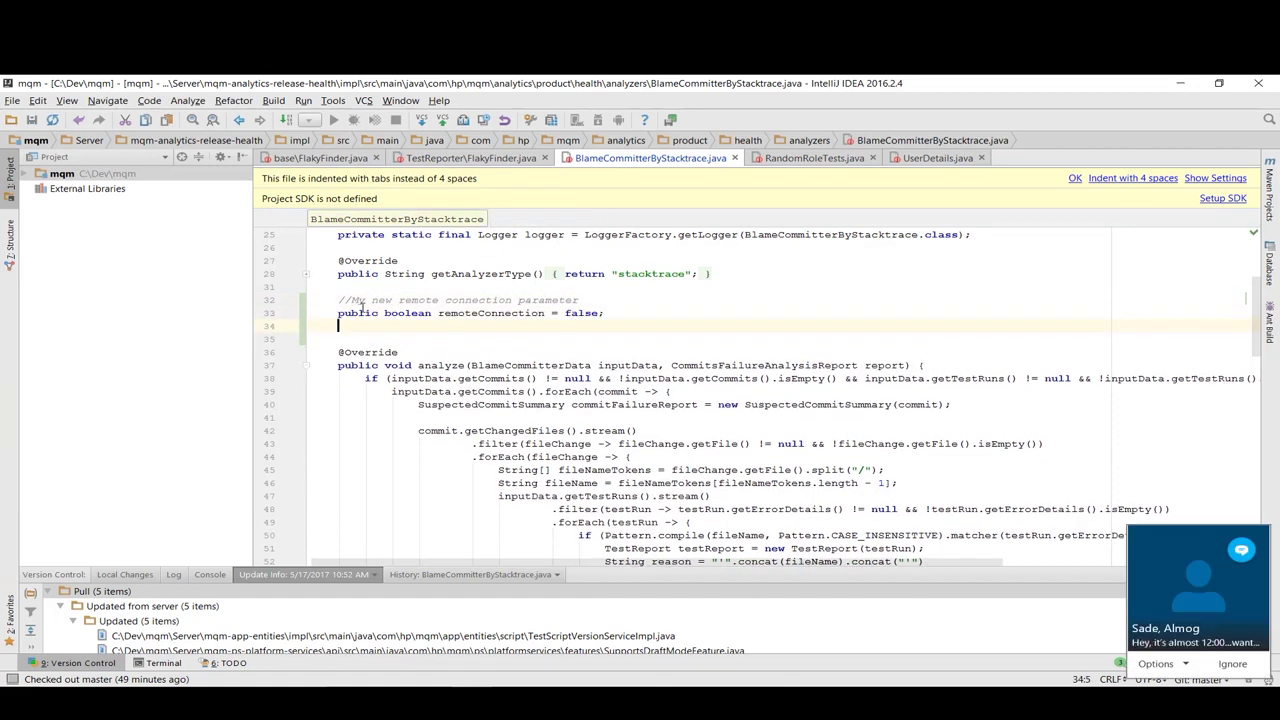
left_click(1172, 580)
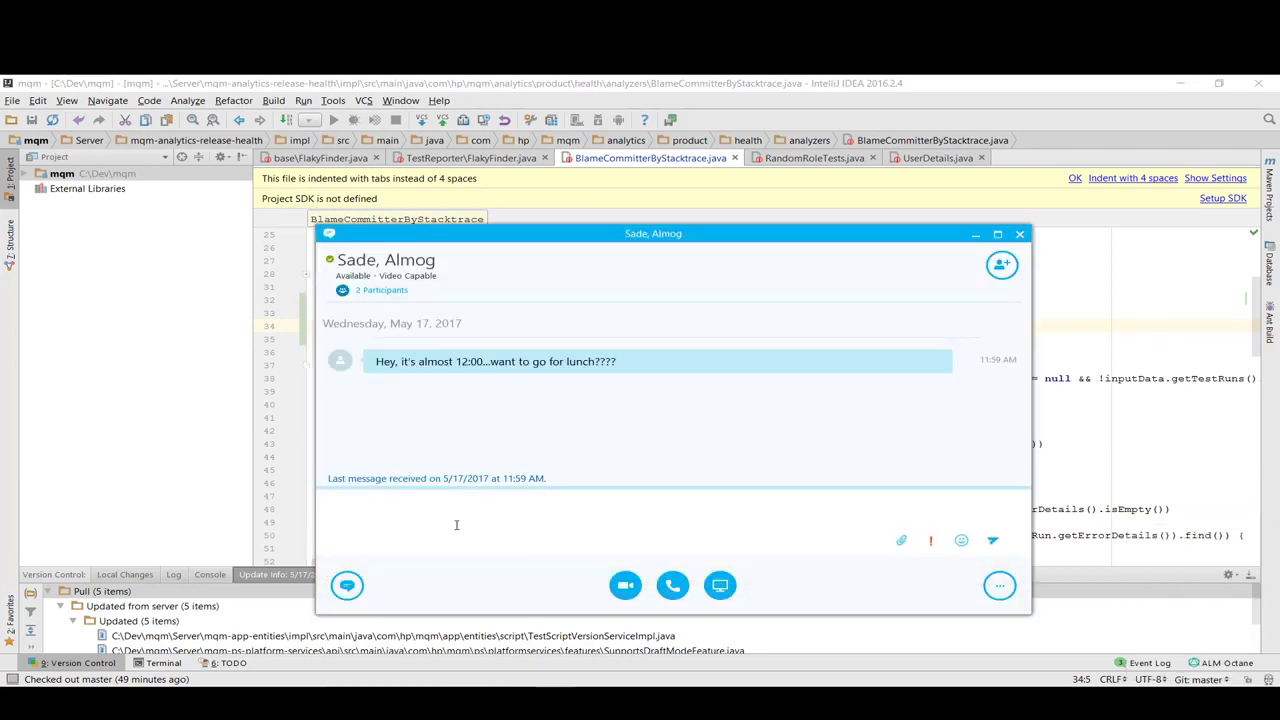
Reply 'Where are we going to eat?' and 'Sound good, just pushing my code...' in the lunch chat.
type("Where are we going to eat?")
key("Return")
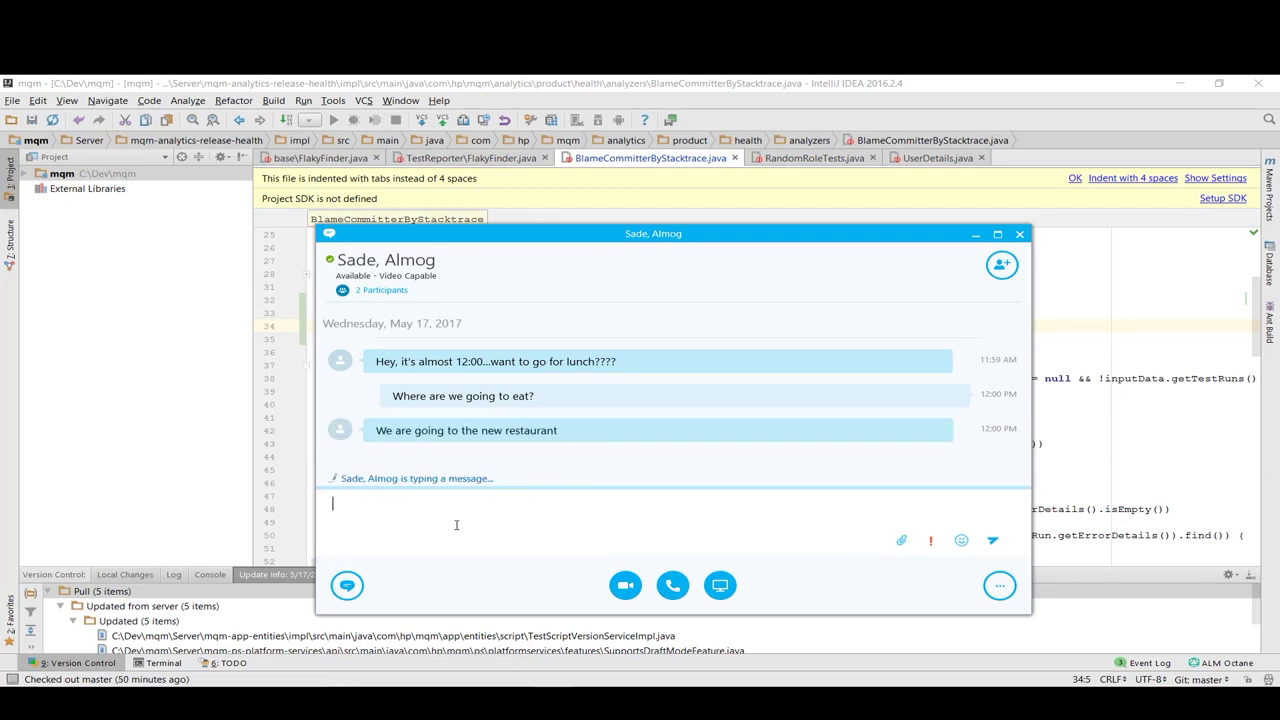
type("Sound good, j")
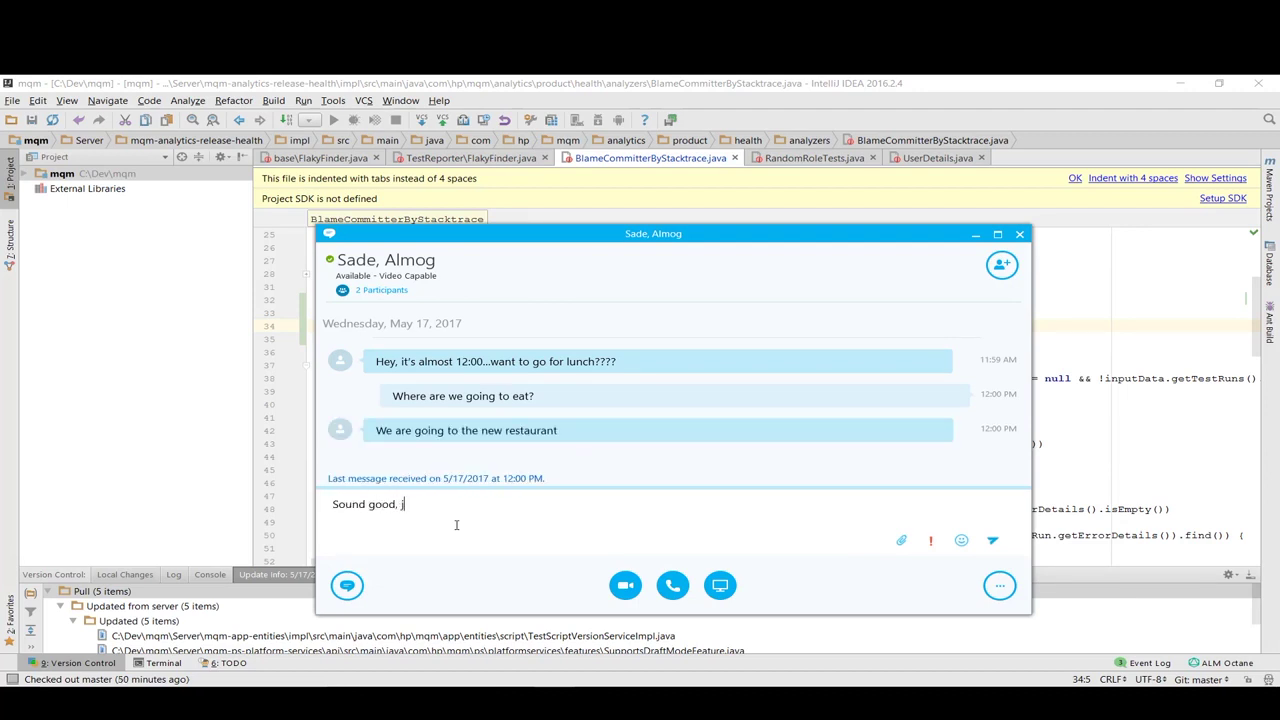
type("ust pushing my code...")
key("Return")
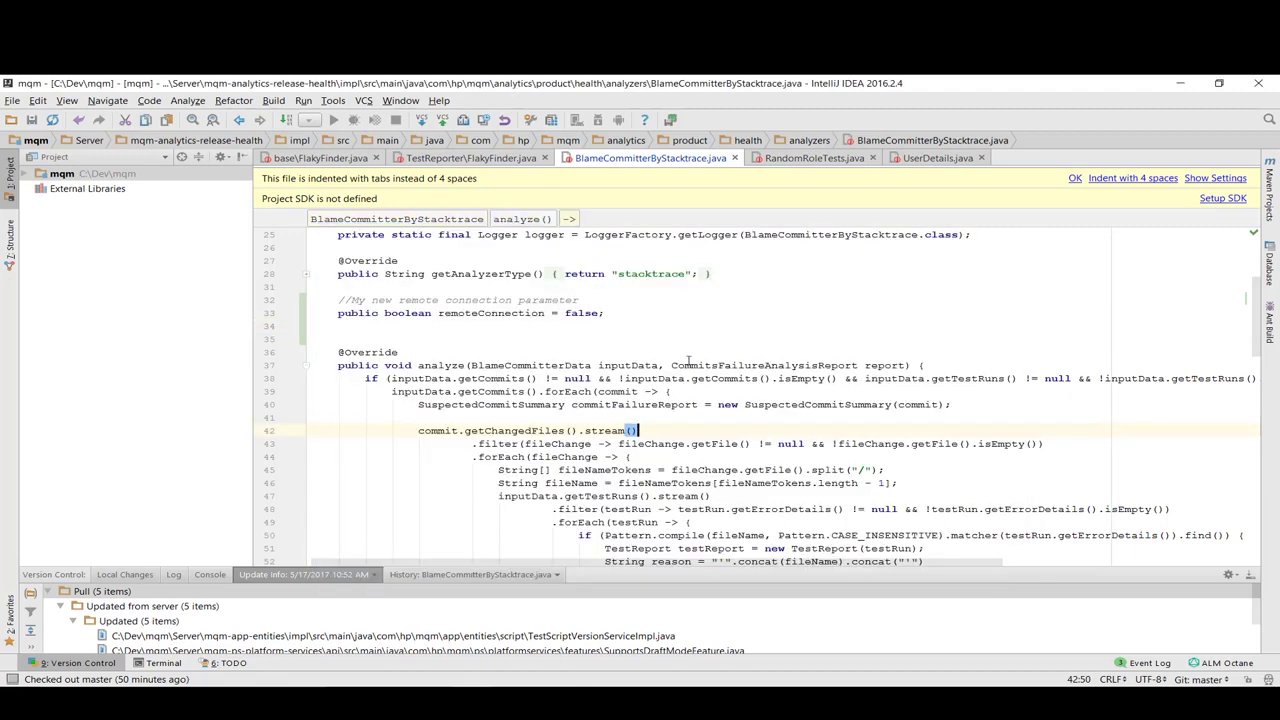
right_click(157, 170)
Commit the mqm project's BlameCommitterByStacktrace.java change with the message 'Fix my remote connection bug'.
mouse_move(260, 533)
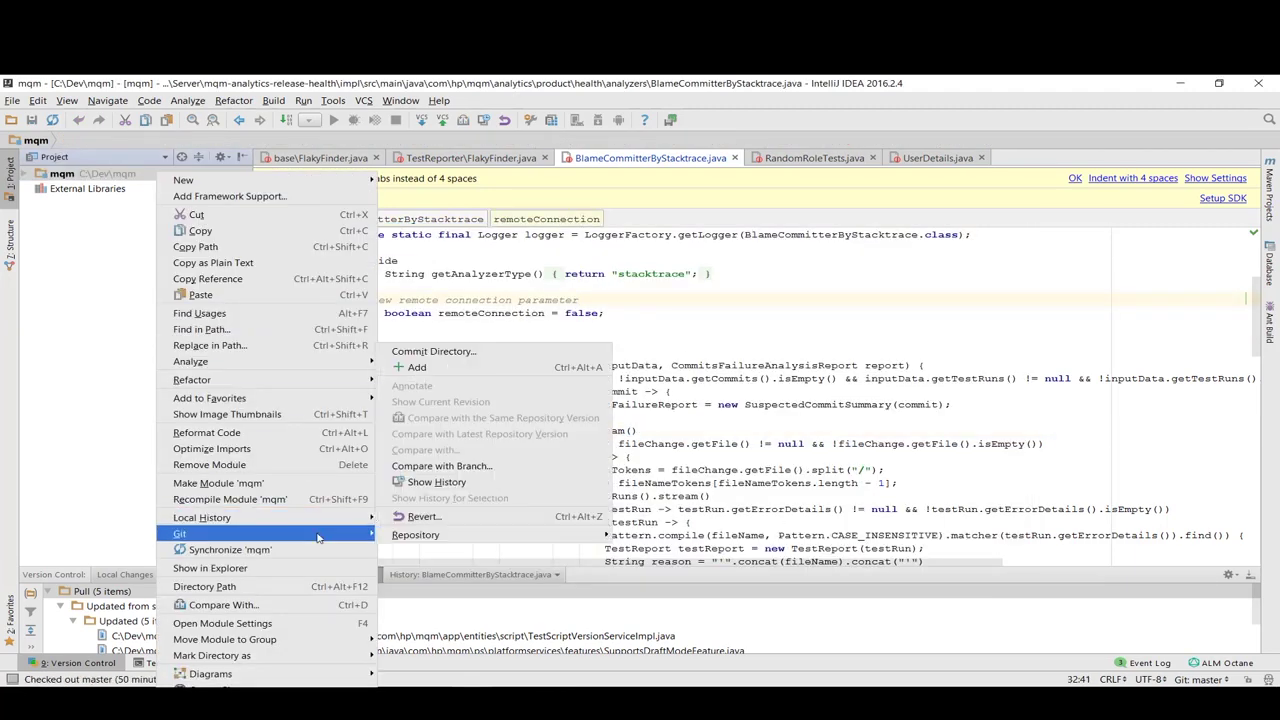
left_click(430, 354)
type("Fix my ")
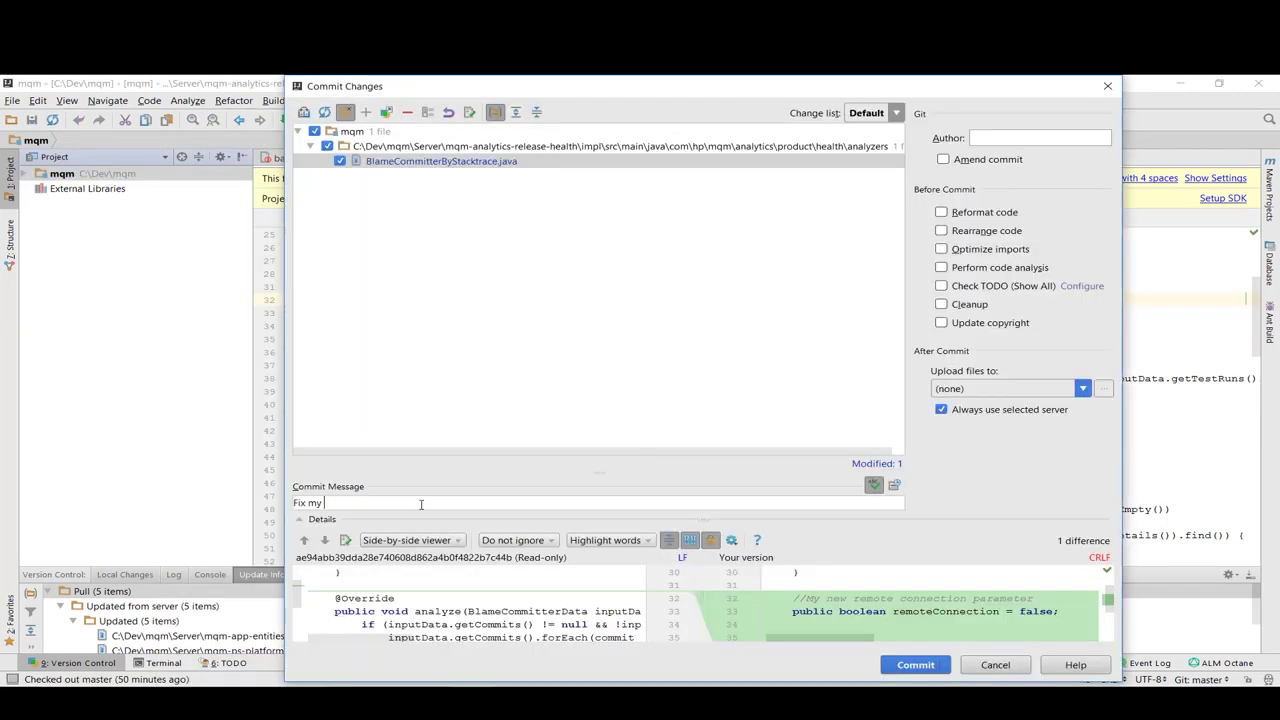
type("remote connection bug")
mouse_move(945, 676)
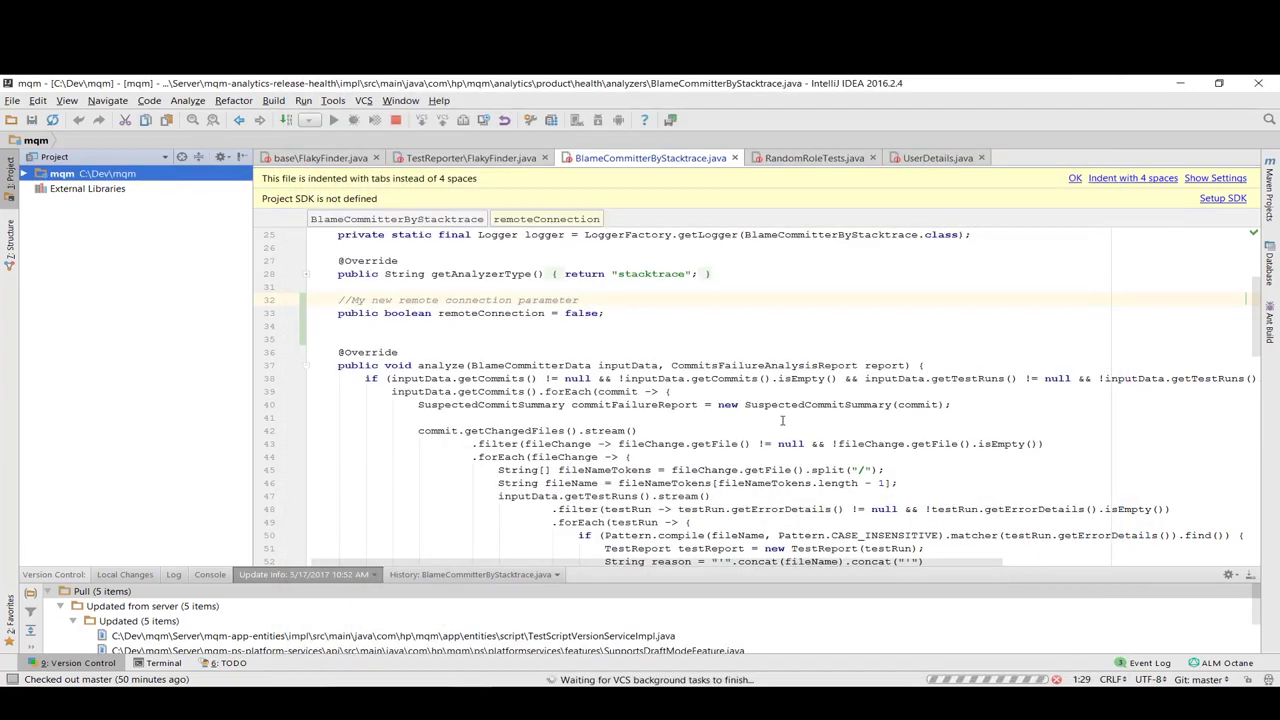
left_click(930, 645)
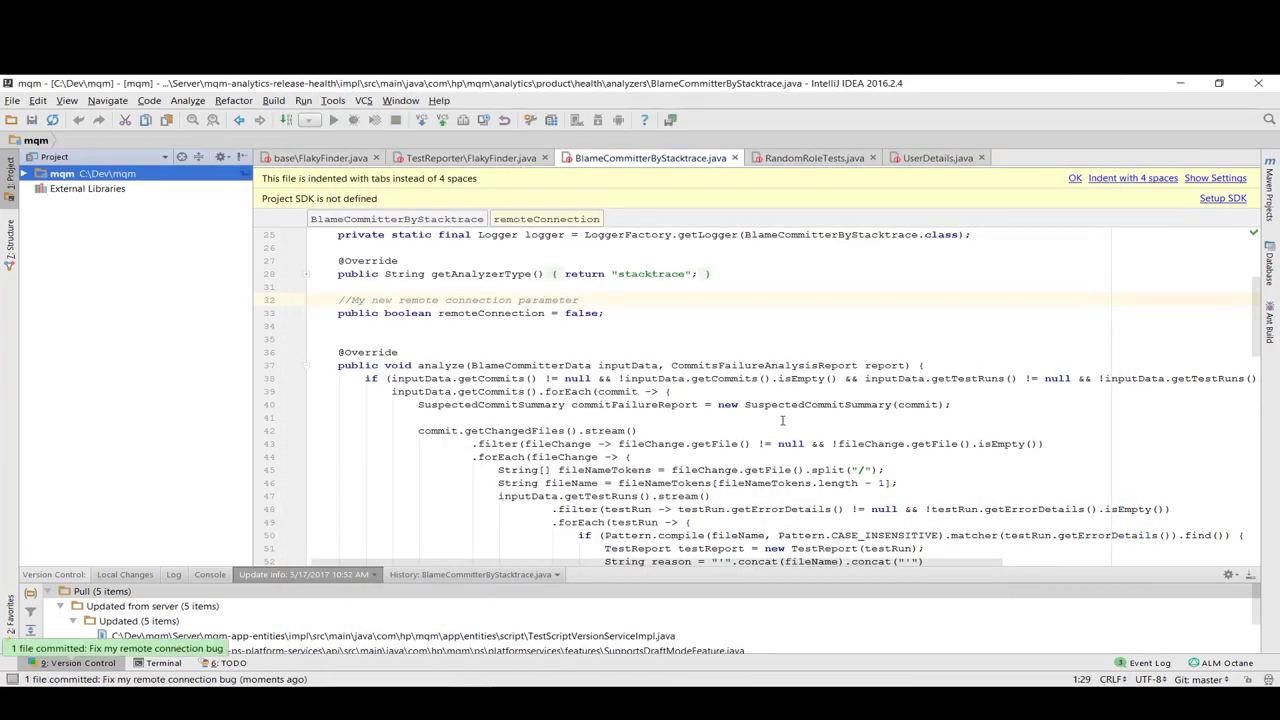
left_click(719, 335)
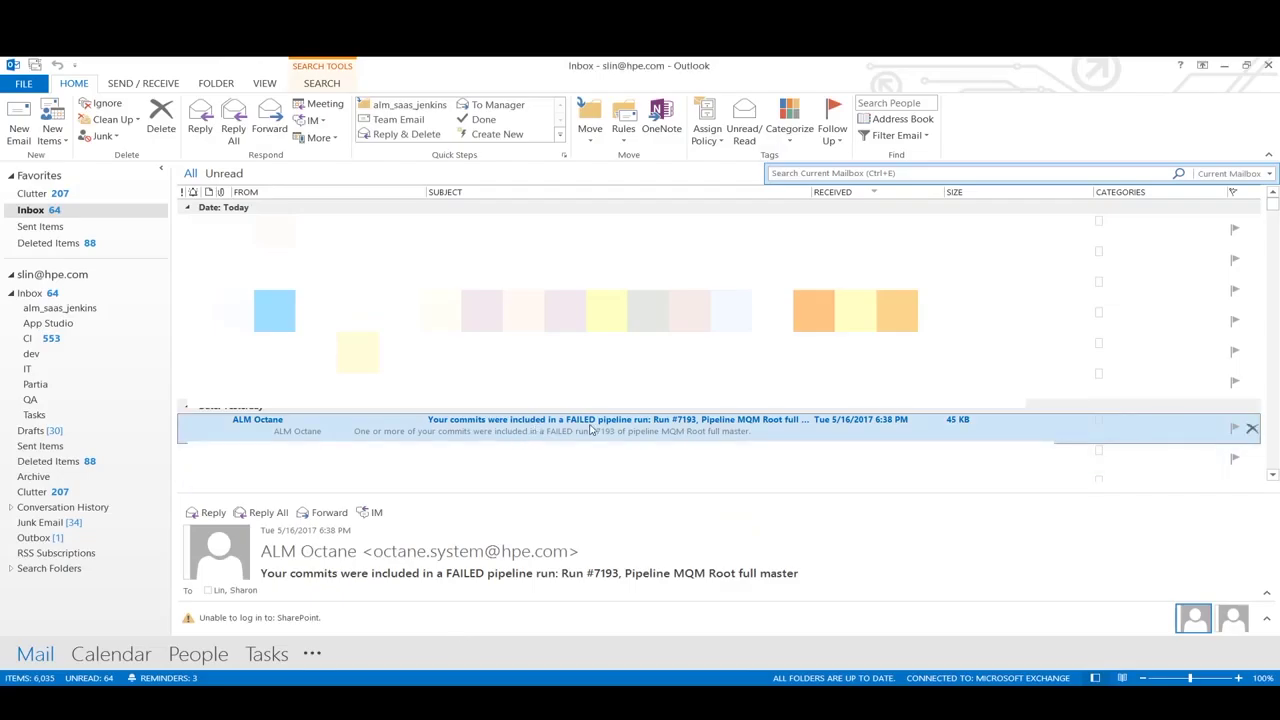
Open the ALM Octane email about FAILED pipeline run #7193, then bring the lunch chat back up.
double_click(590, 428)
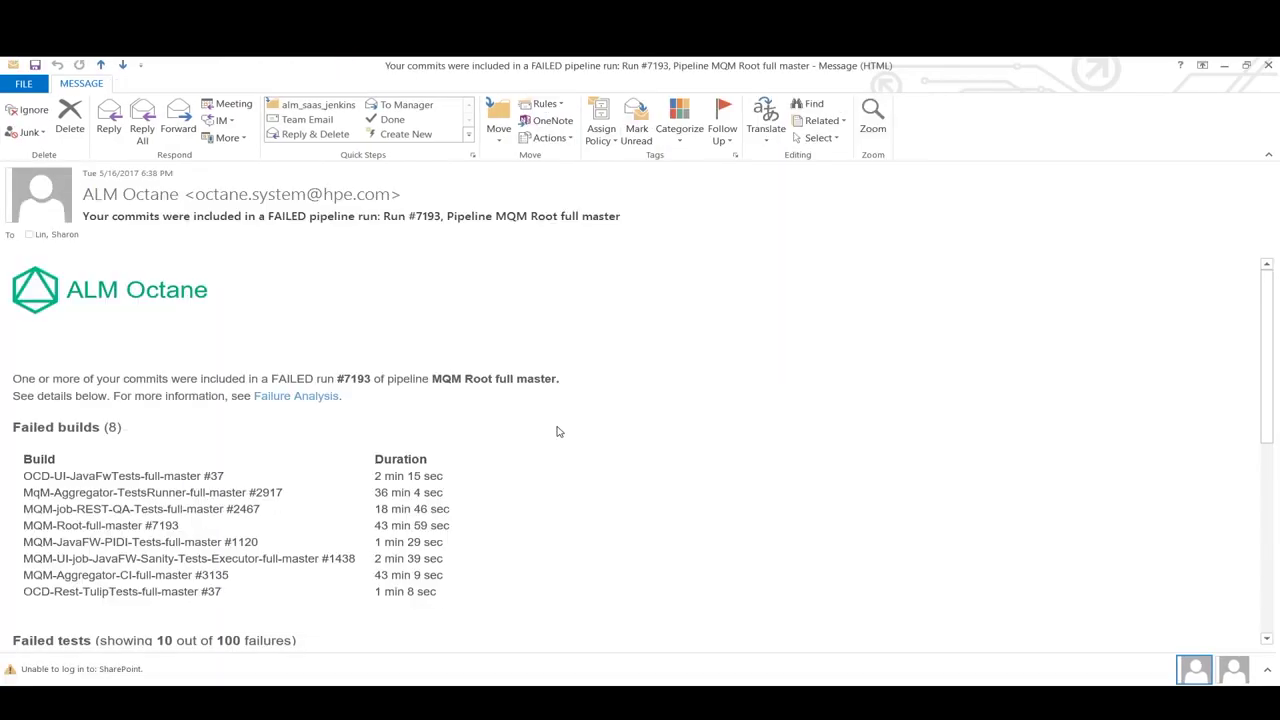
left_click(637, 615)
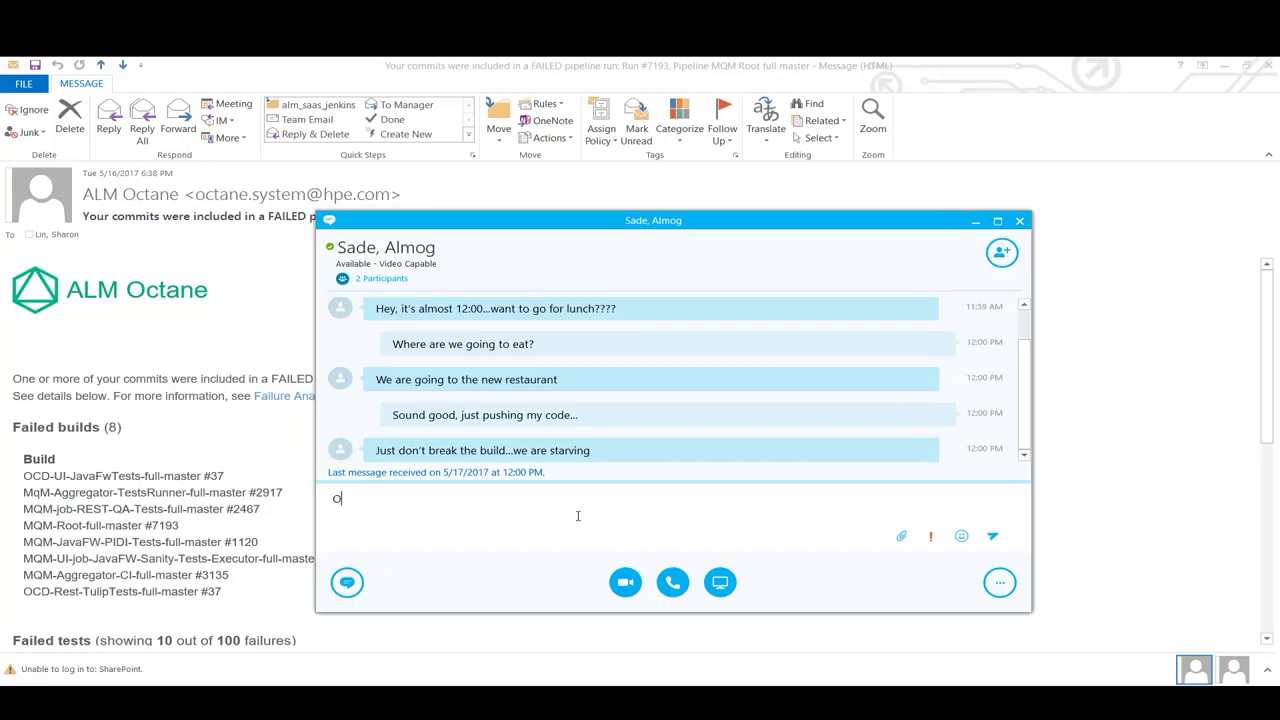
Send 'Oops, the build is broken, give me five :)', 'would like to check if its related to my commits' and 'it will be today:)'.
type("Oops, the build is broken, give me five :)")
key("Return")
type("would like to ch")
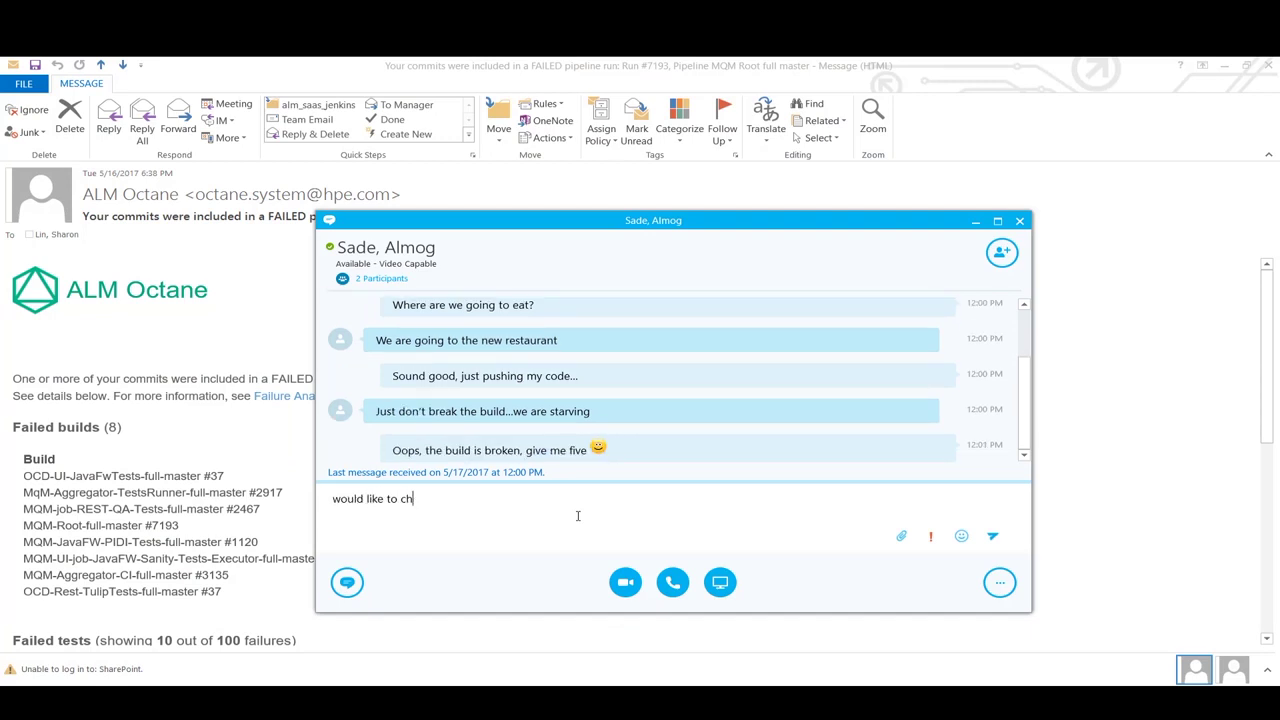
type("eck if its related to my commits")
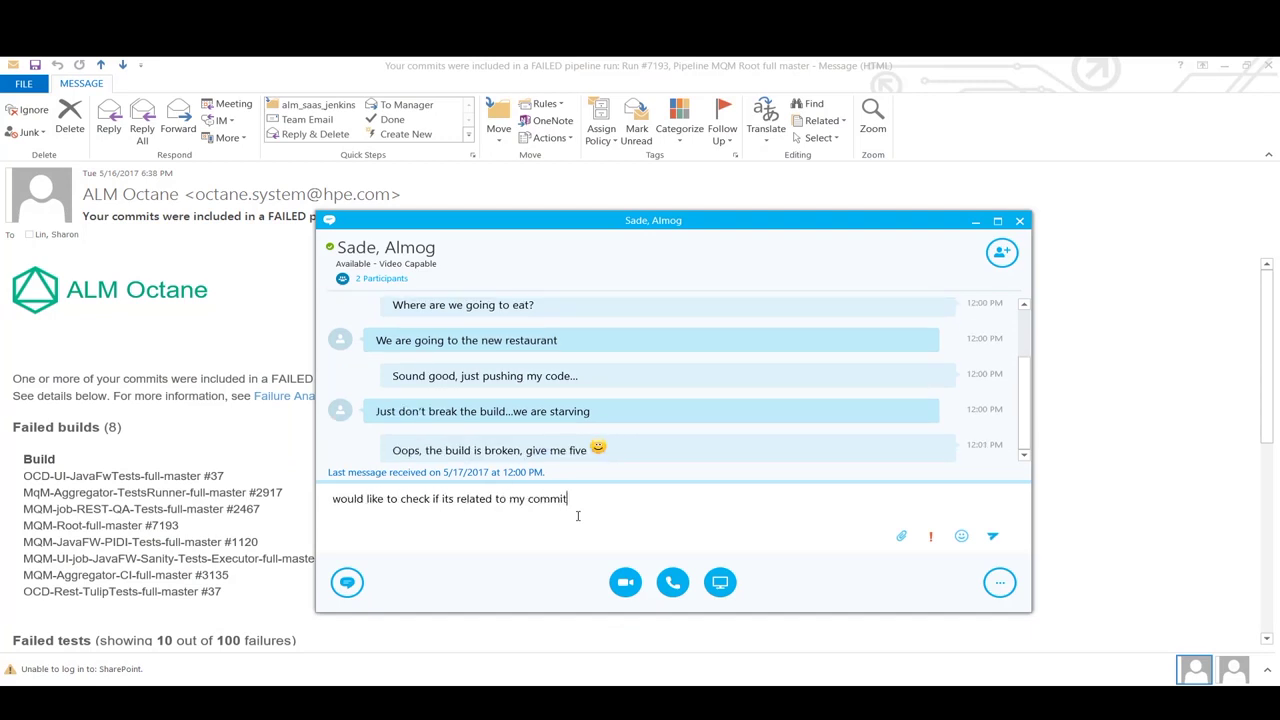
key("Return")
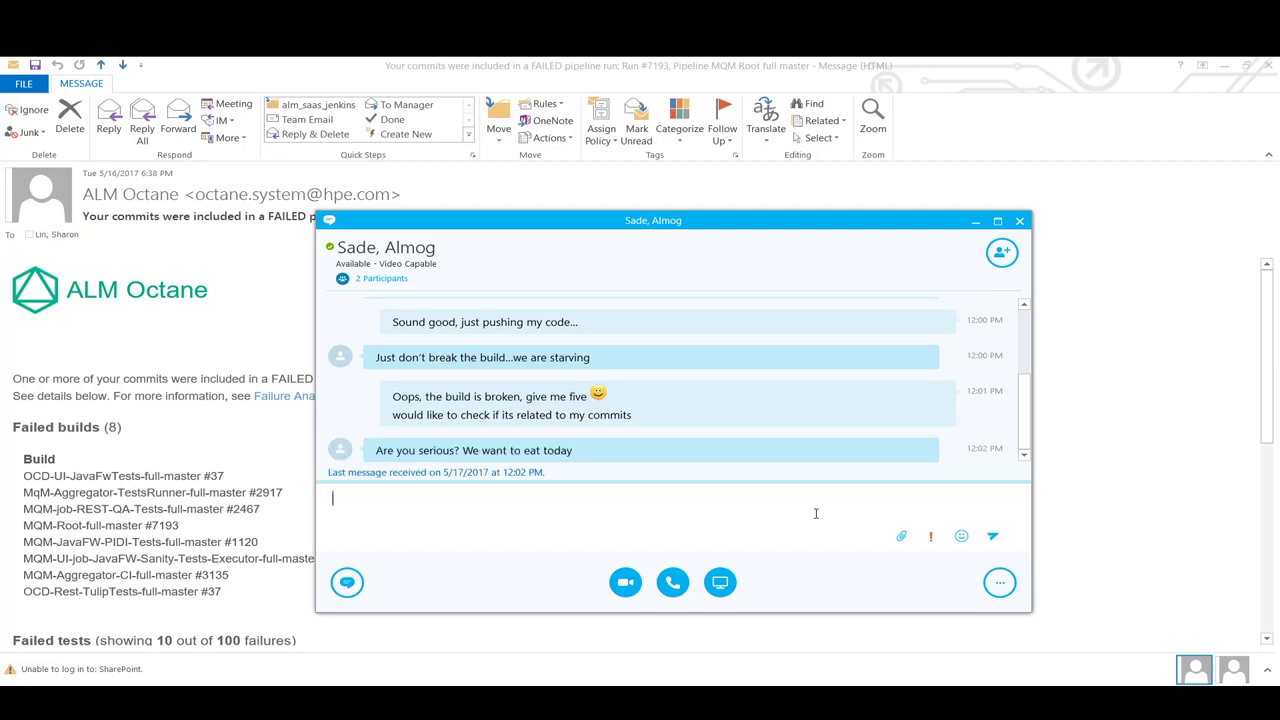
type("it will be today:)")
key("Return")
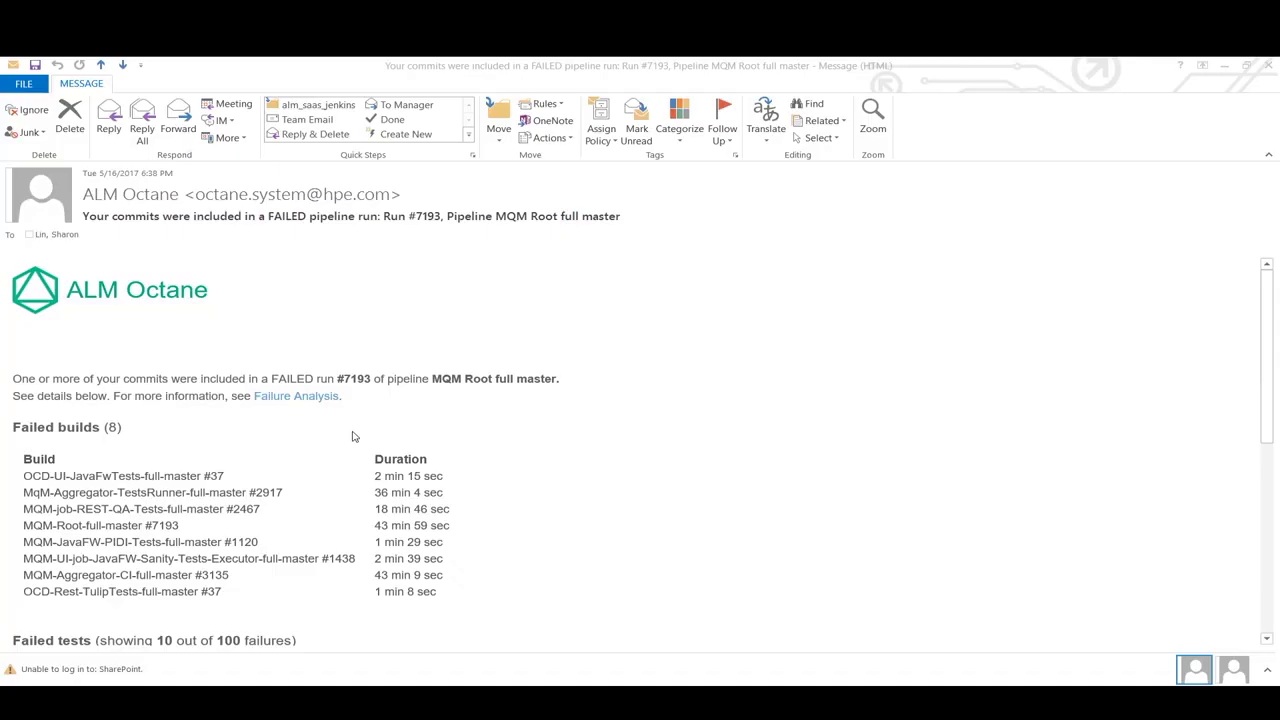
Follow the email's Failure Analysis link to see MQM Root full master #7192's 105 failed test runs.
left_click(306, 396)
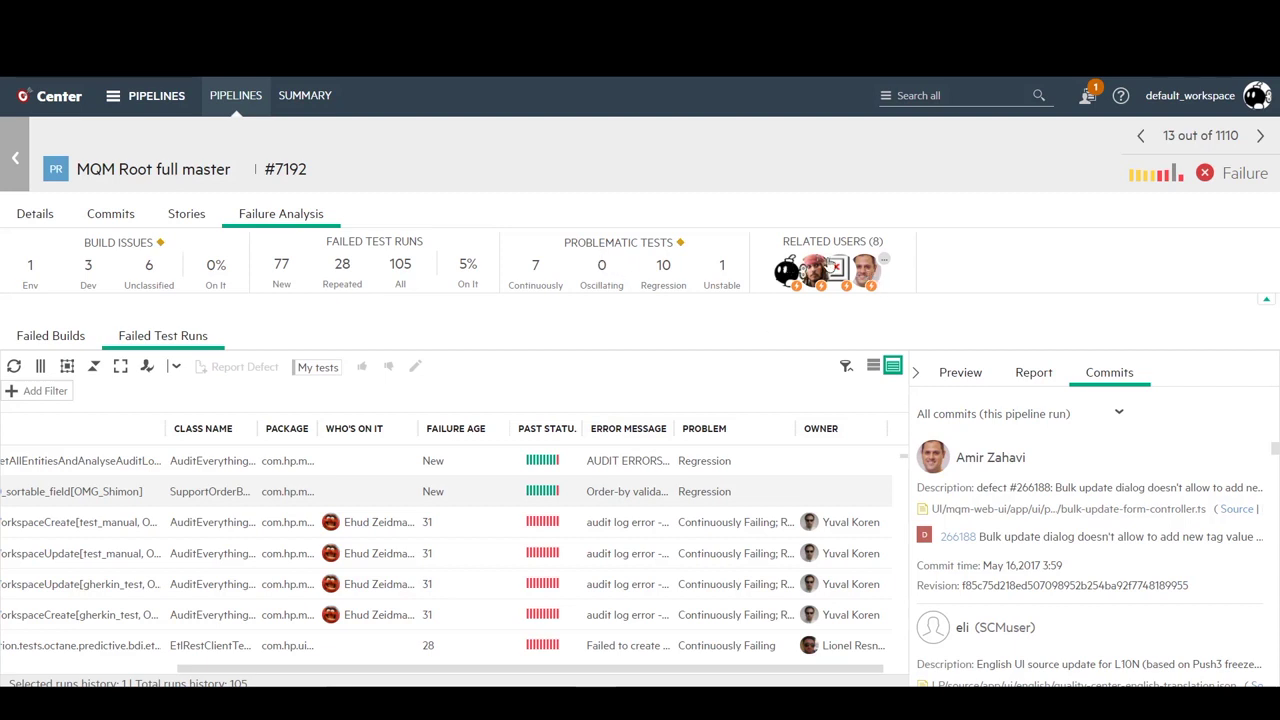
Review the users related to run #7192 and browse its failed test runs list.
left_click(885, 260)
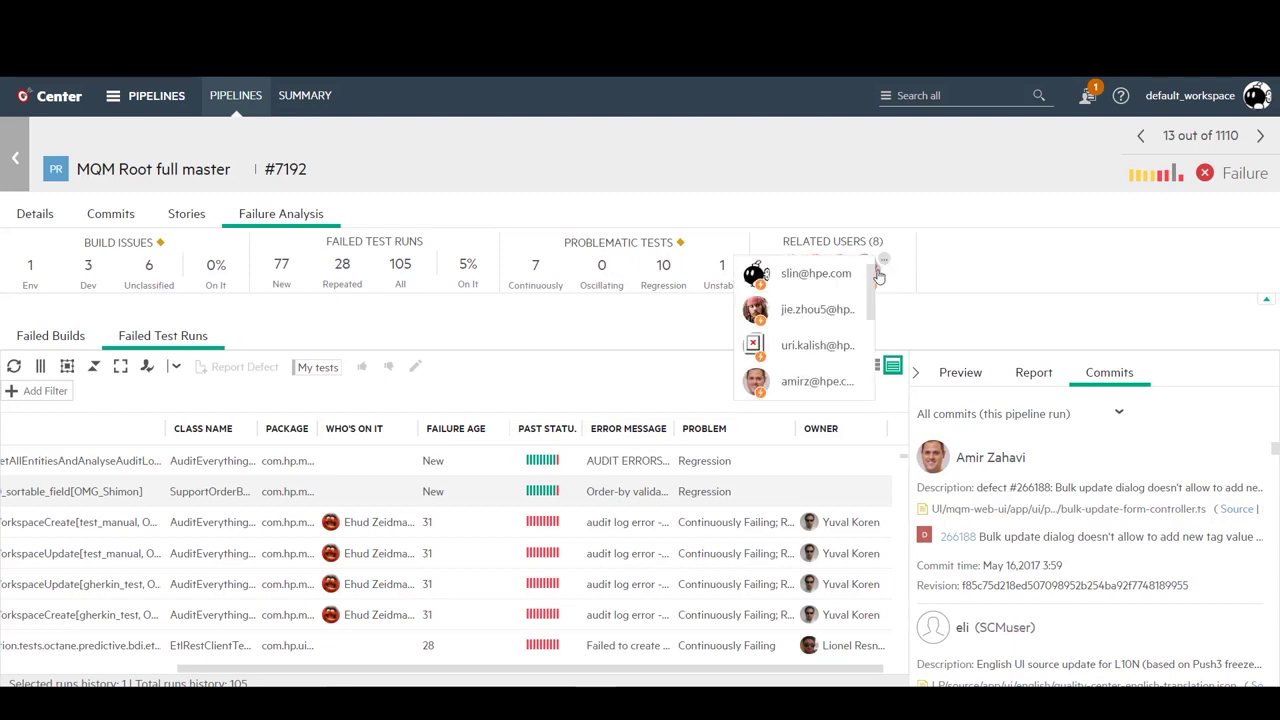
left_click_drag(872, 292, 874, 357)
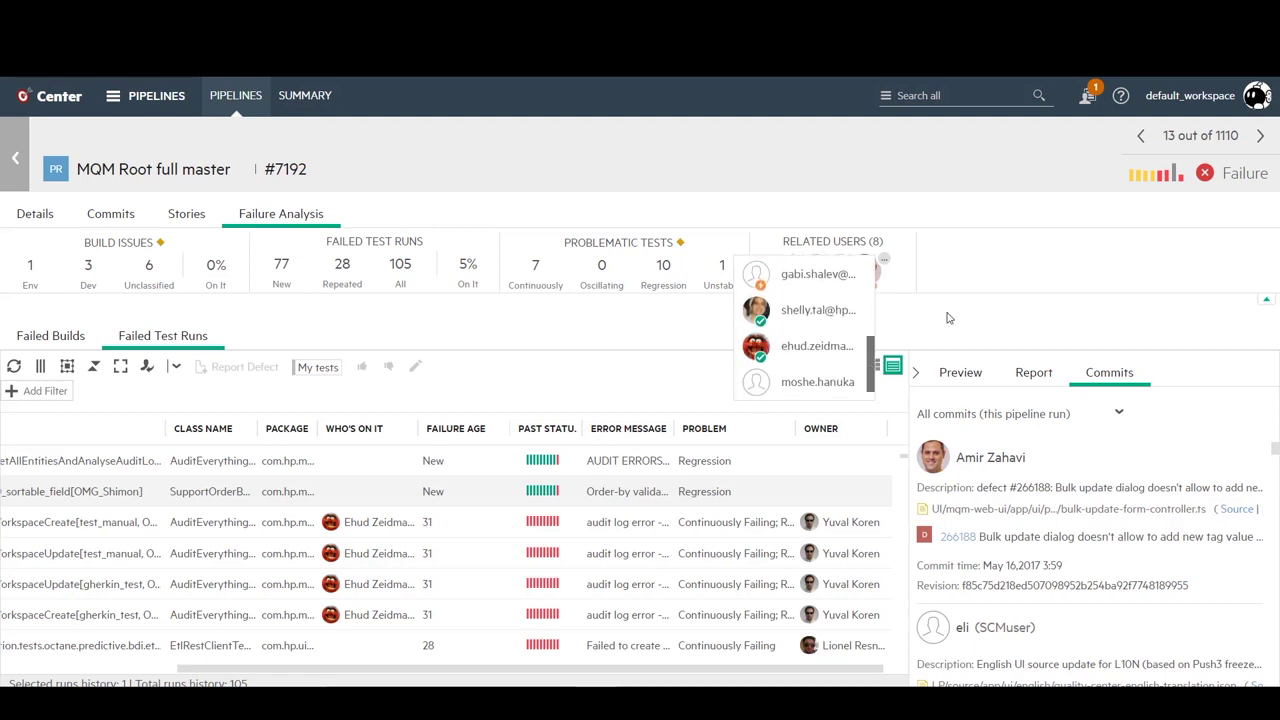
left_click(977, 310)
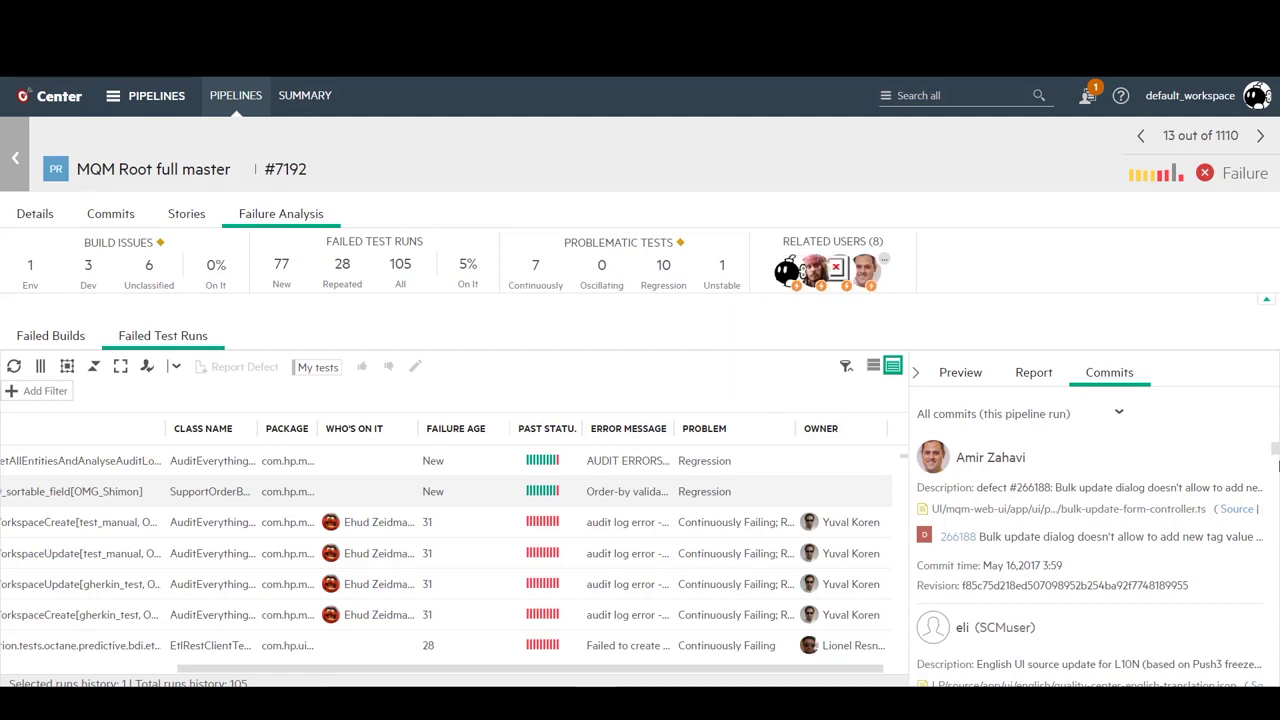
left_click_drag(1274, 452, 1278, 415)
scroll(196, 416, "left", 3)
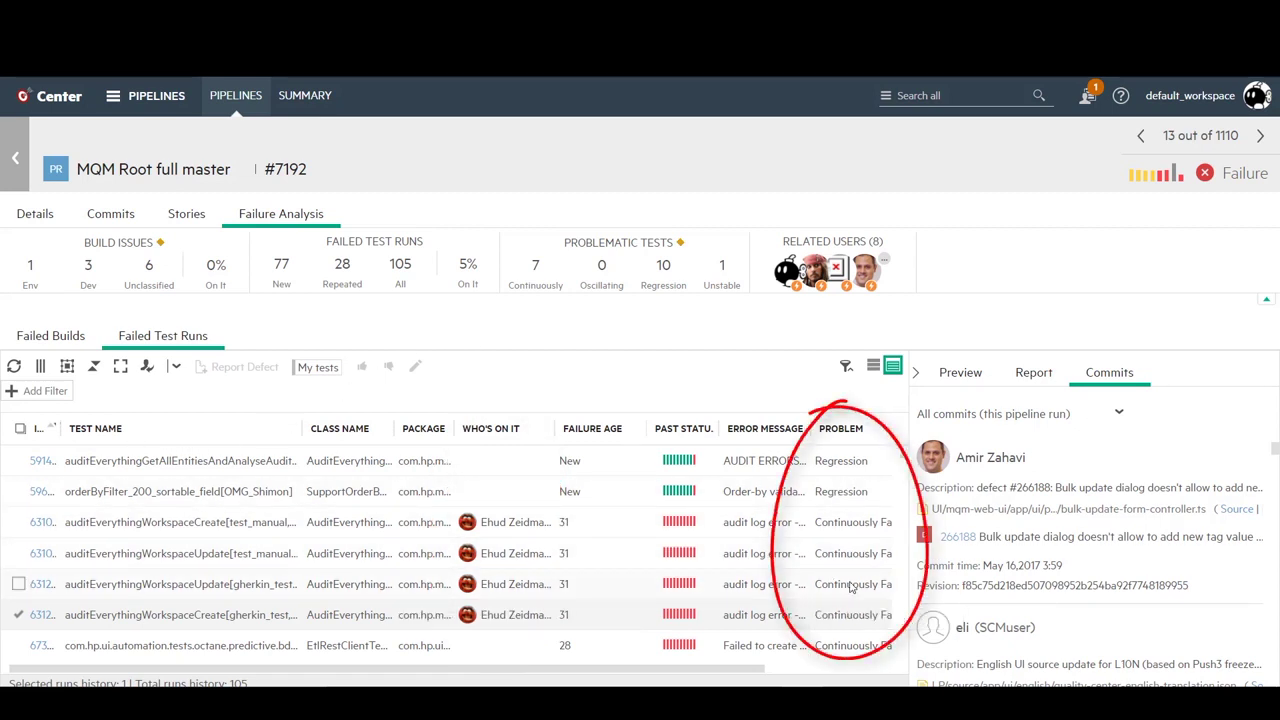
left_click(40, 391)
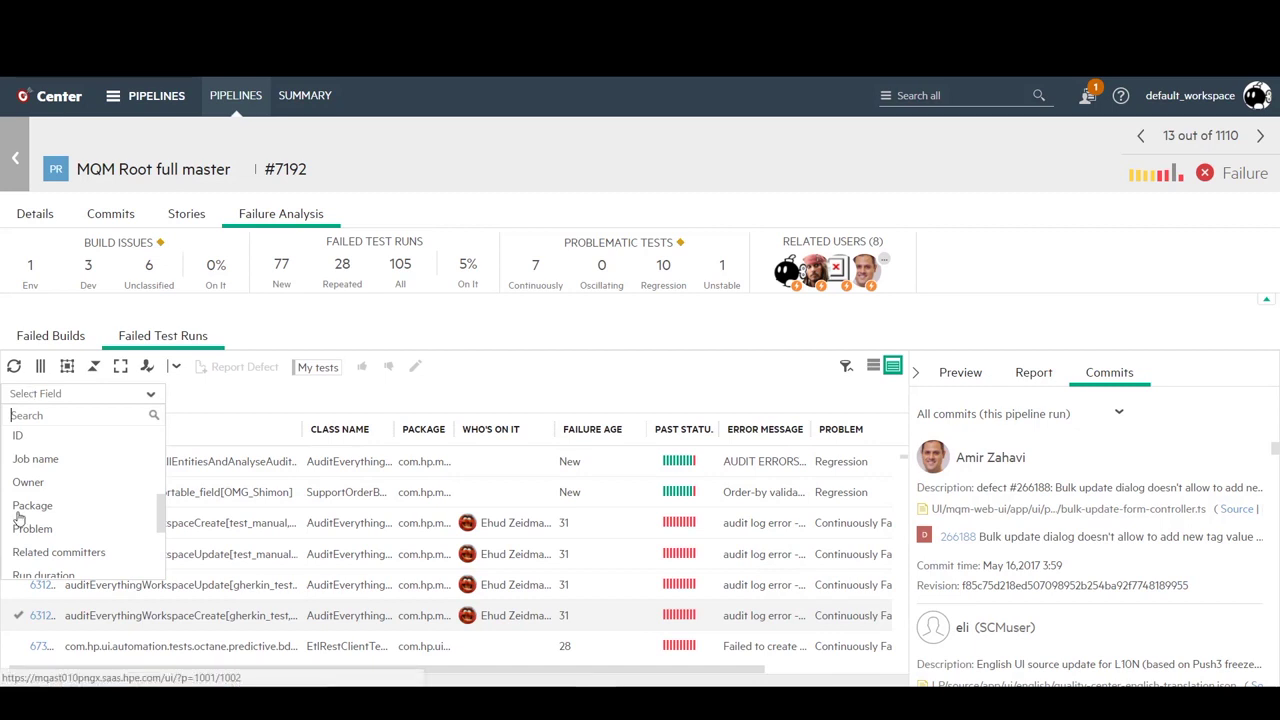
Filter the failed test runs to those where Who's on it is empty.
left_click_drag(160, 515, 157, 570)
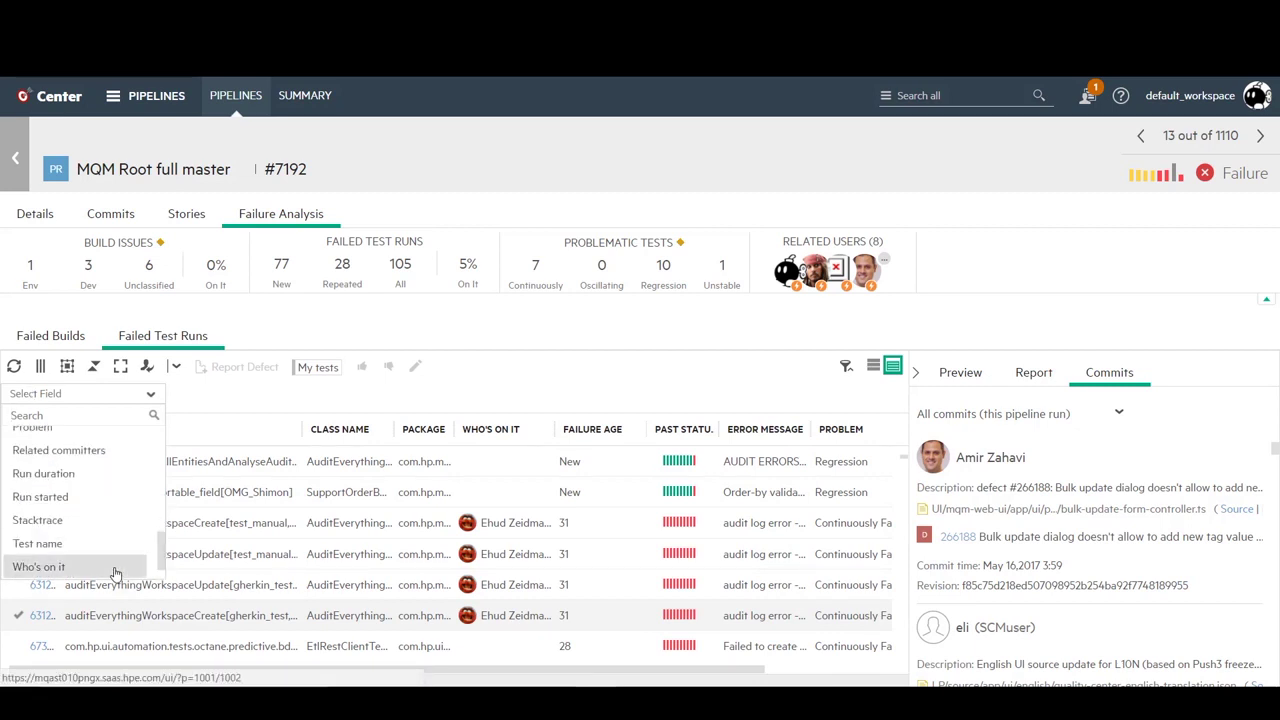
left_click(114, 568)
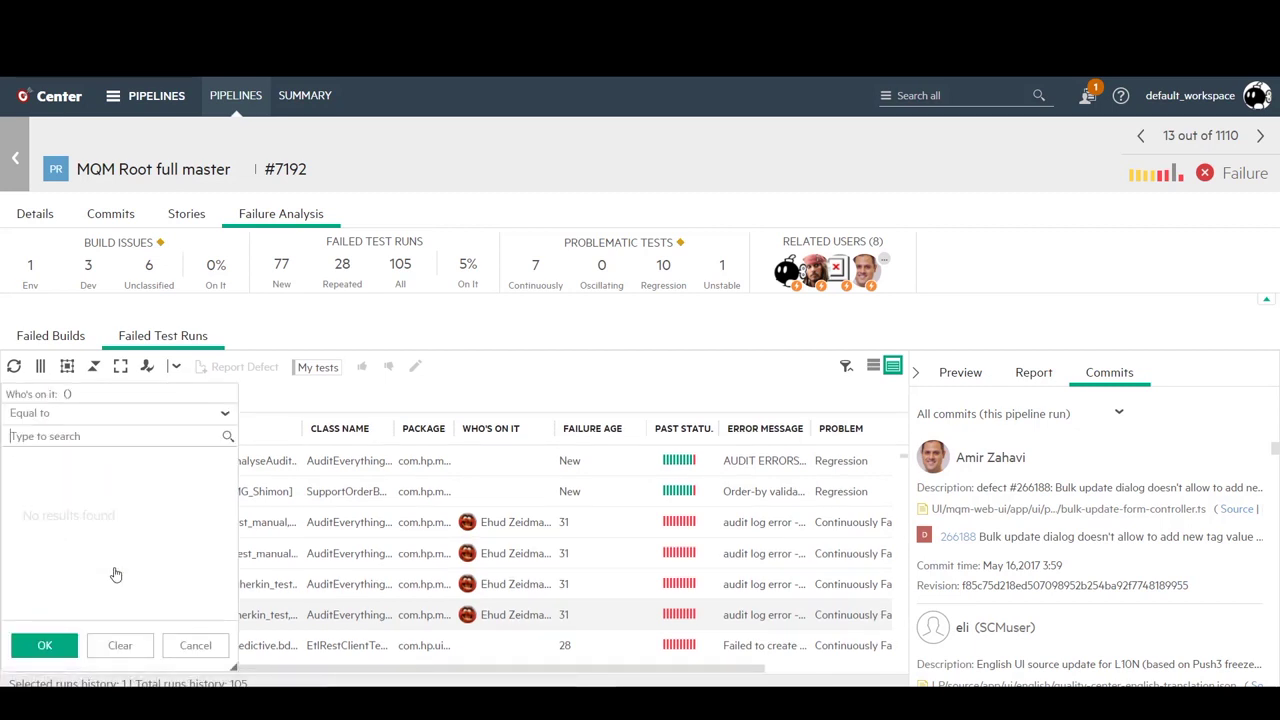
left_click(221, 415)
left_click(155, 482)
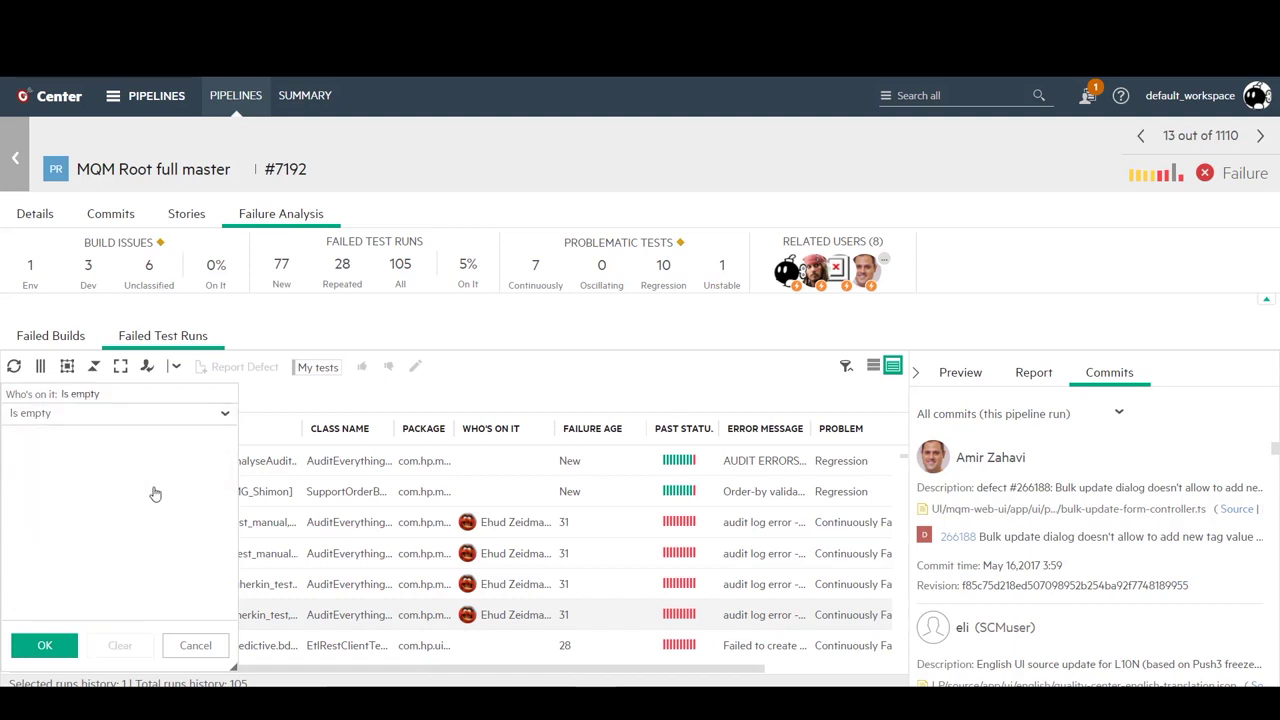
left_click(44, 647)
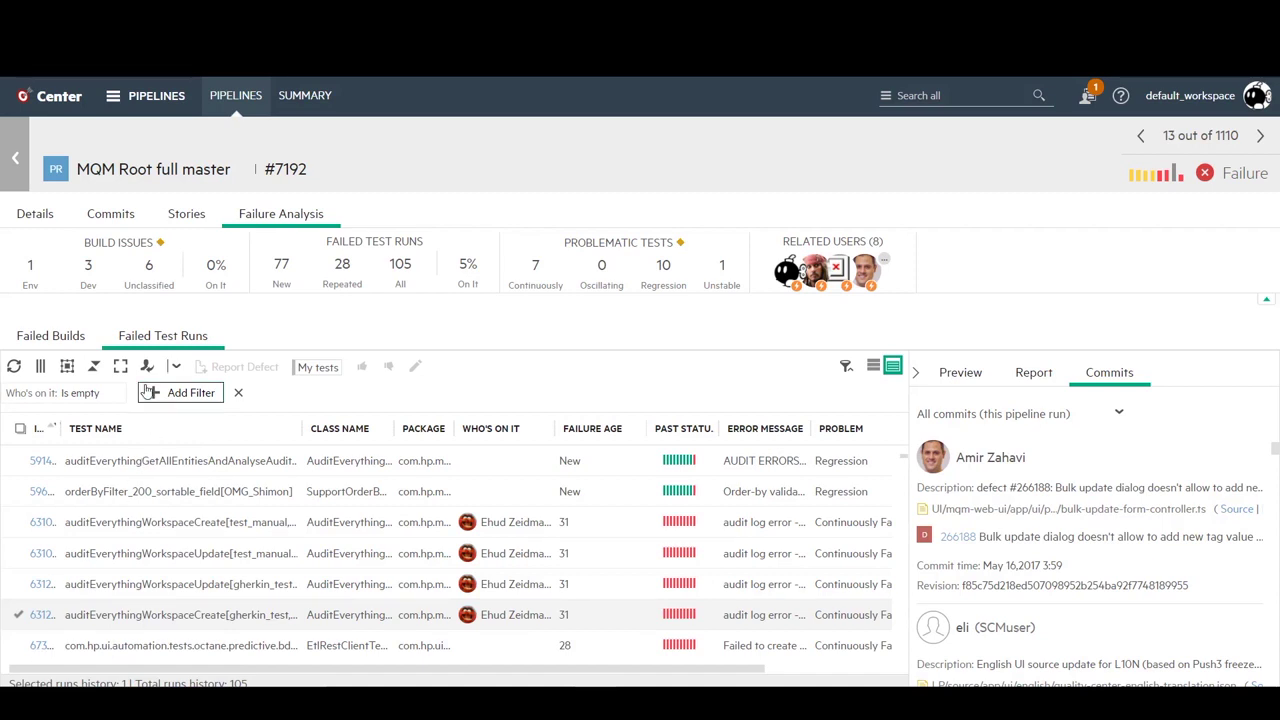
Add a Problem filter keeping only Continuously Failing and Regression runs.
left_click(180, 392)
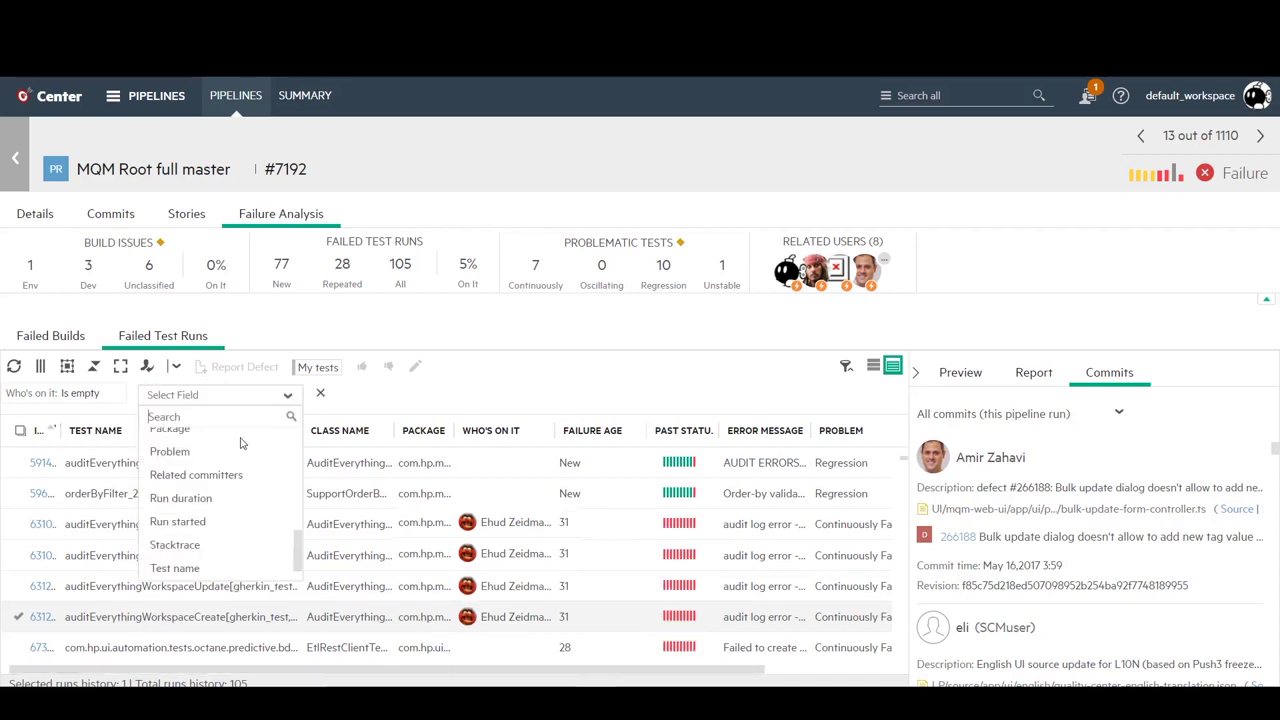
key("Escape")
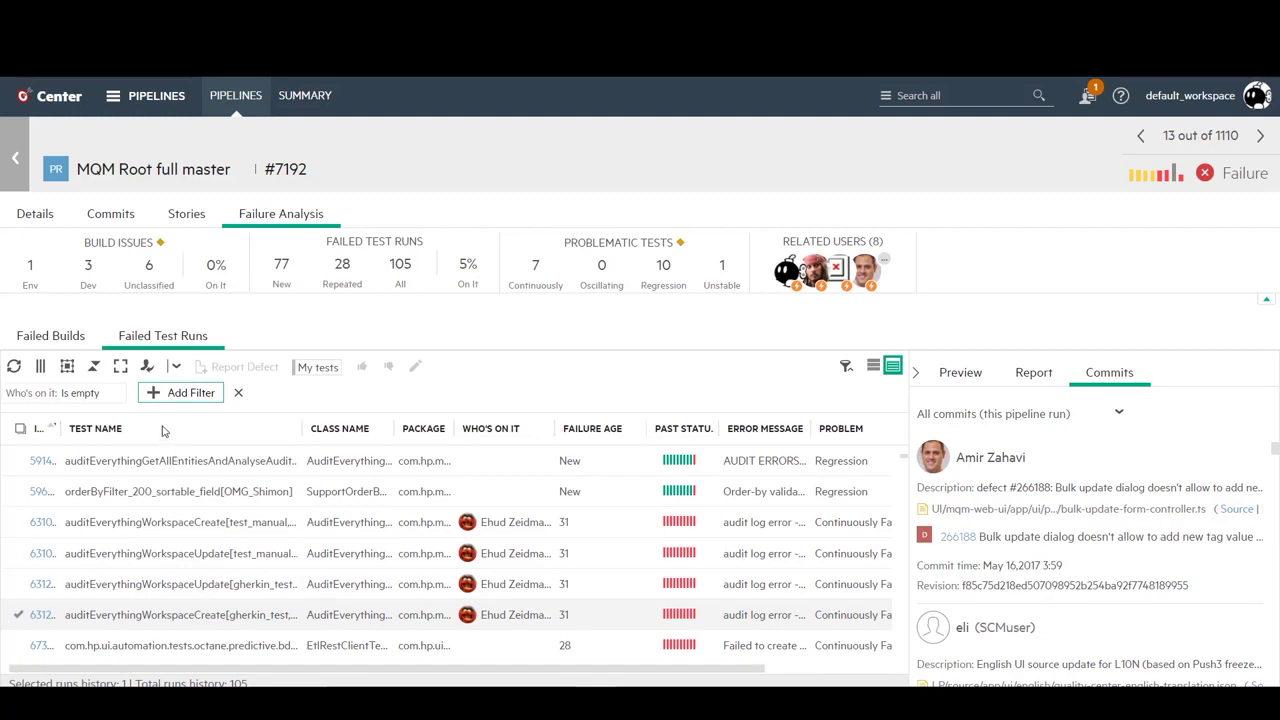
left_click(152, 394)
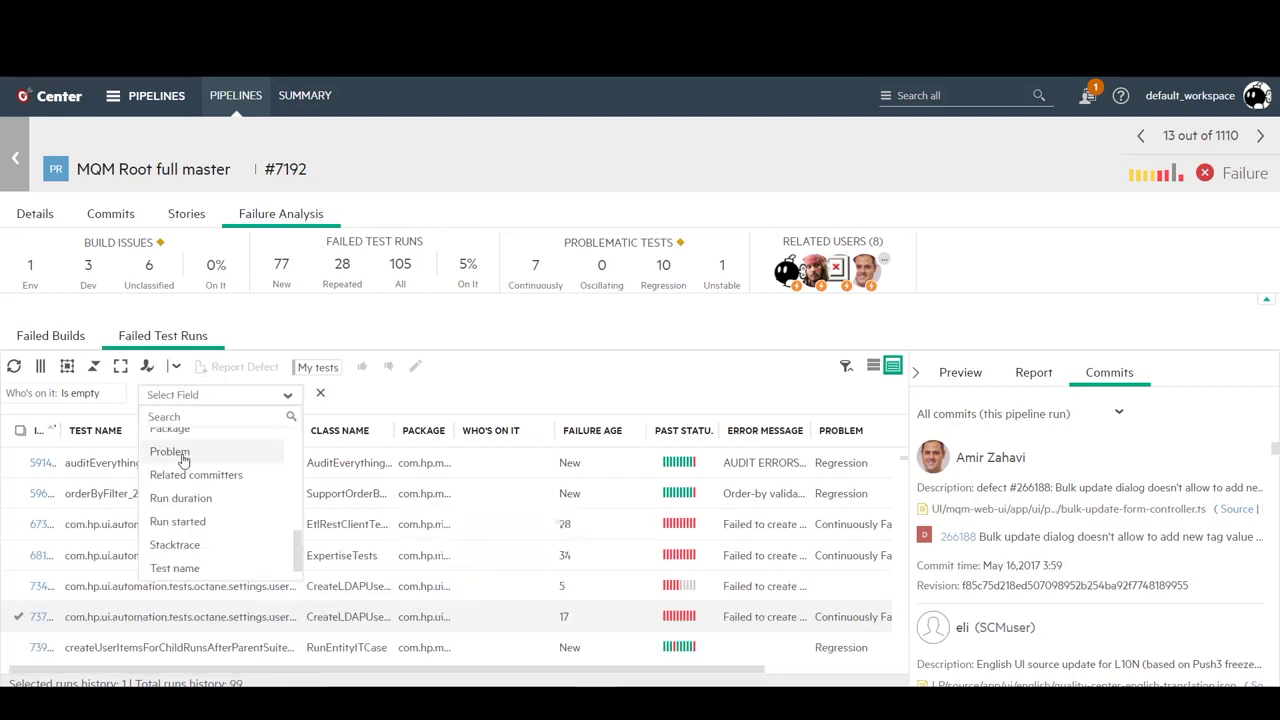
left_click(178, 455)
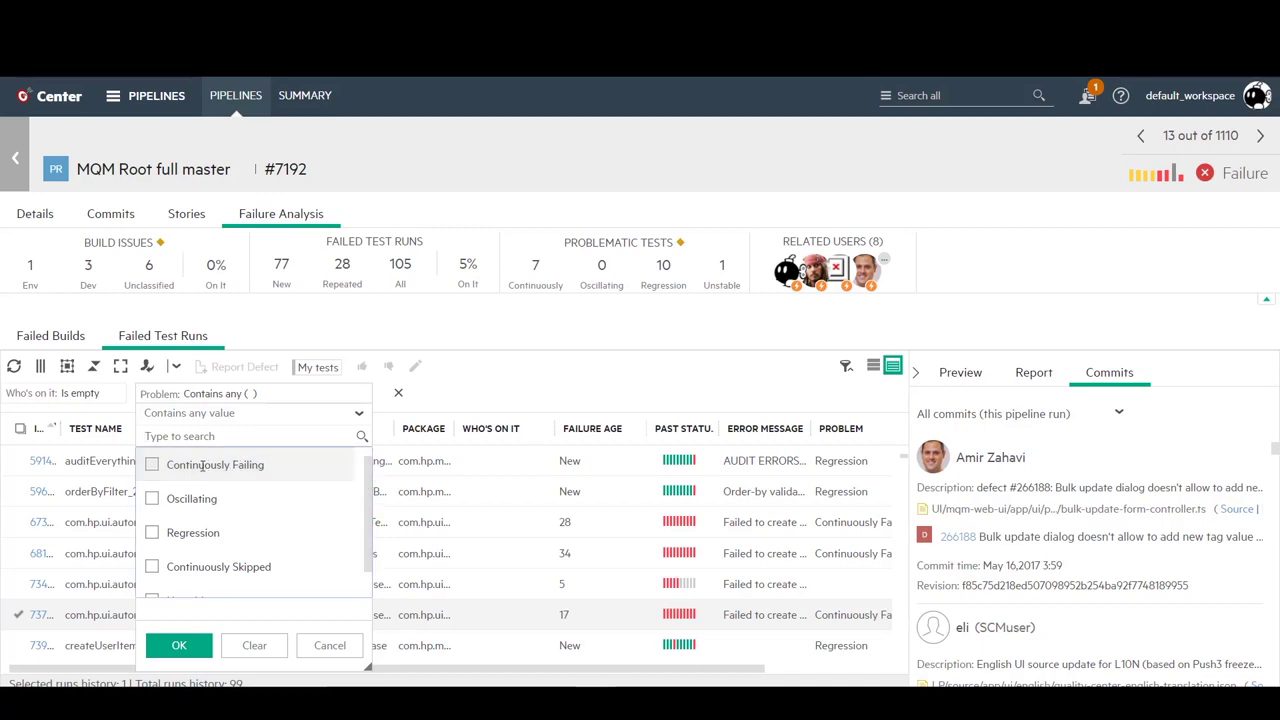
left_click(153, 466)
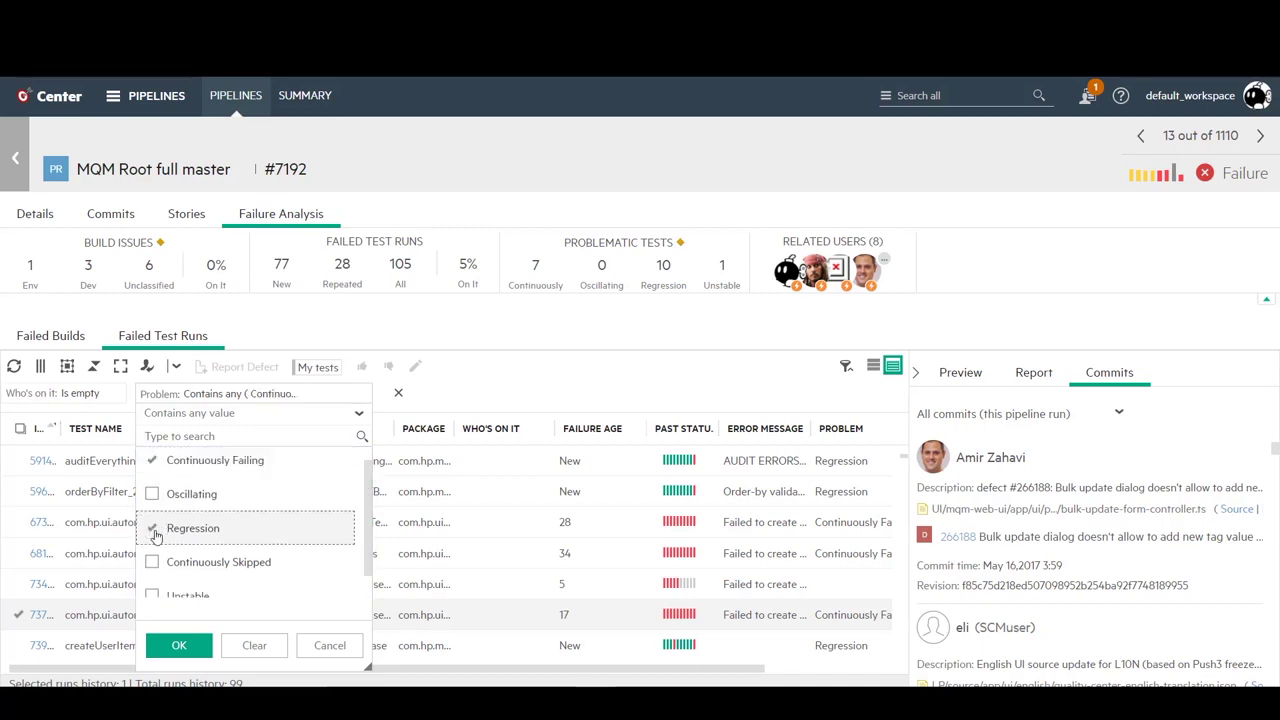
left_click(153, 534)
left_click(180, 646)
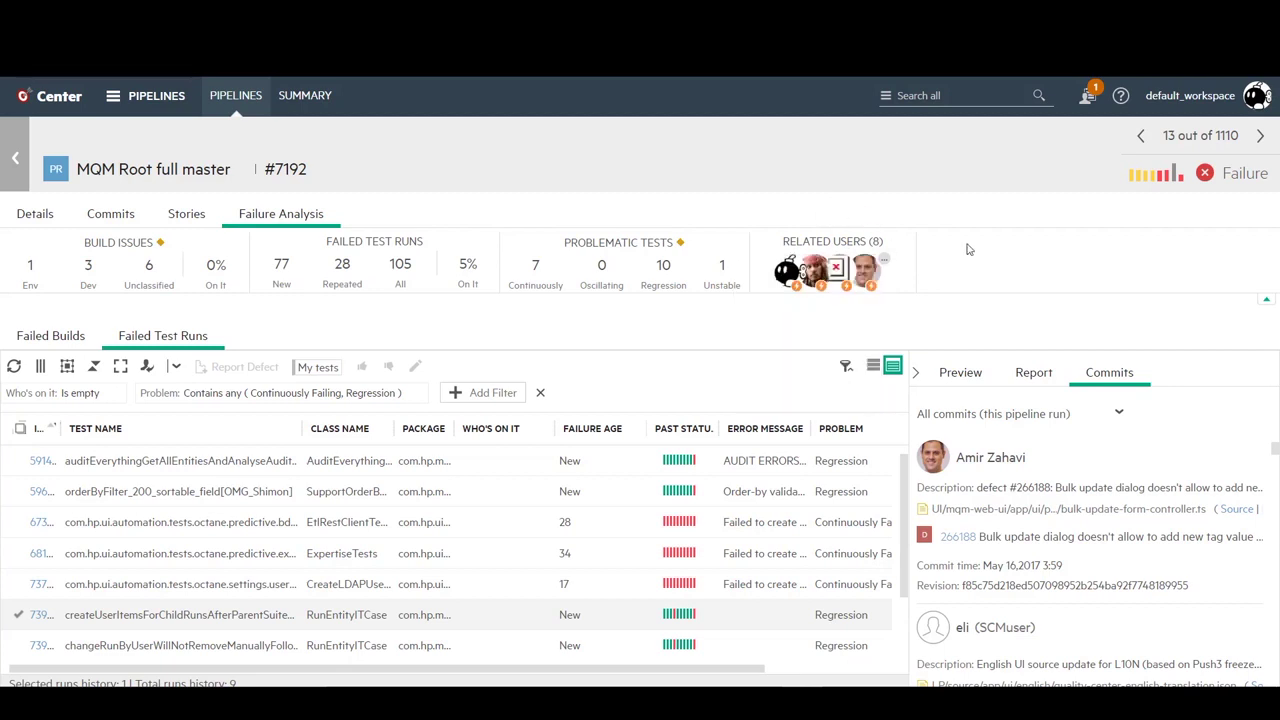
Keep only runs related to your commits and inspect the BlameCommitterByStacktrace.java change in the first run's commits.
mouse_move(885, 258)
left_click(783, 283)
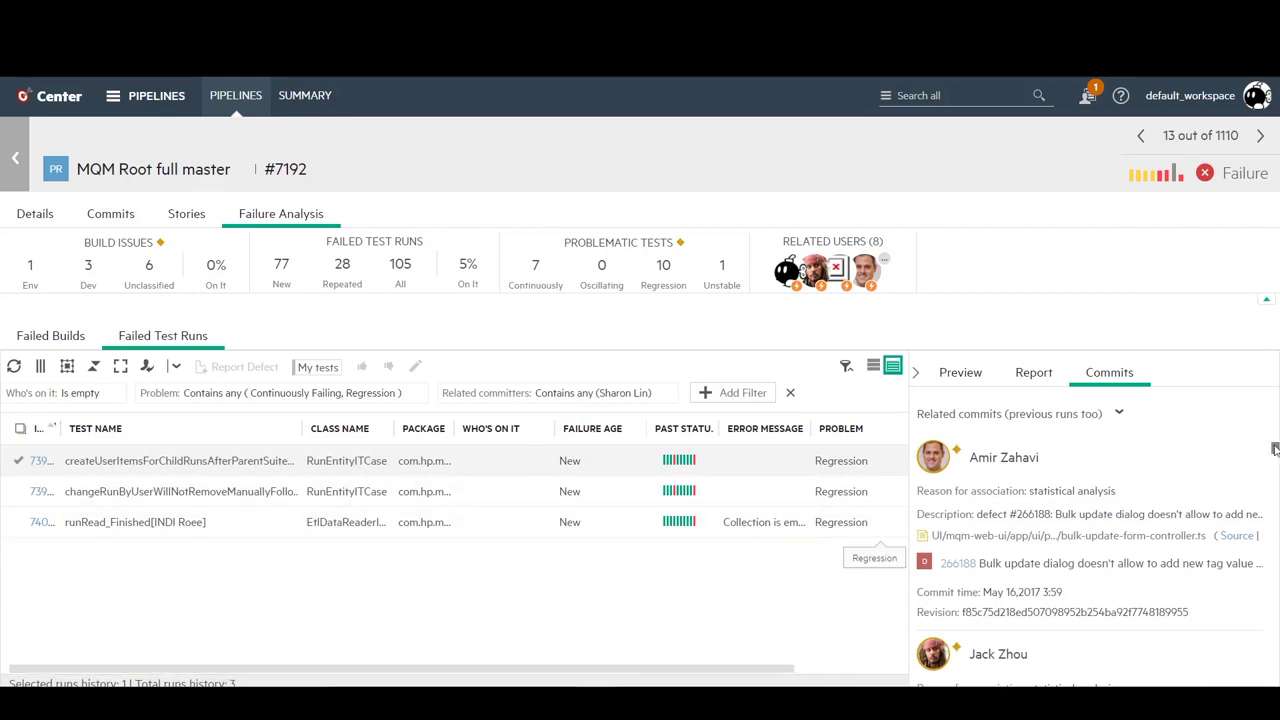
left_click_drag(1275, 449, 1275, 632)
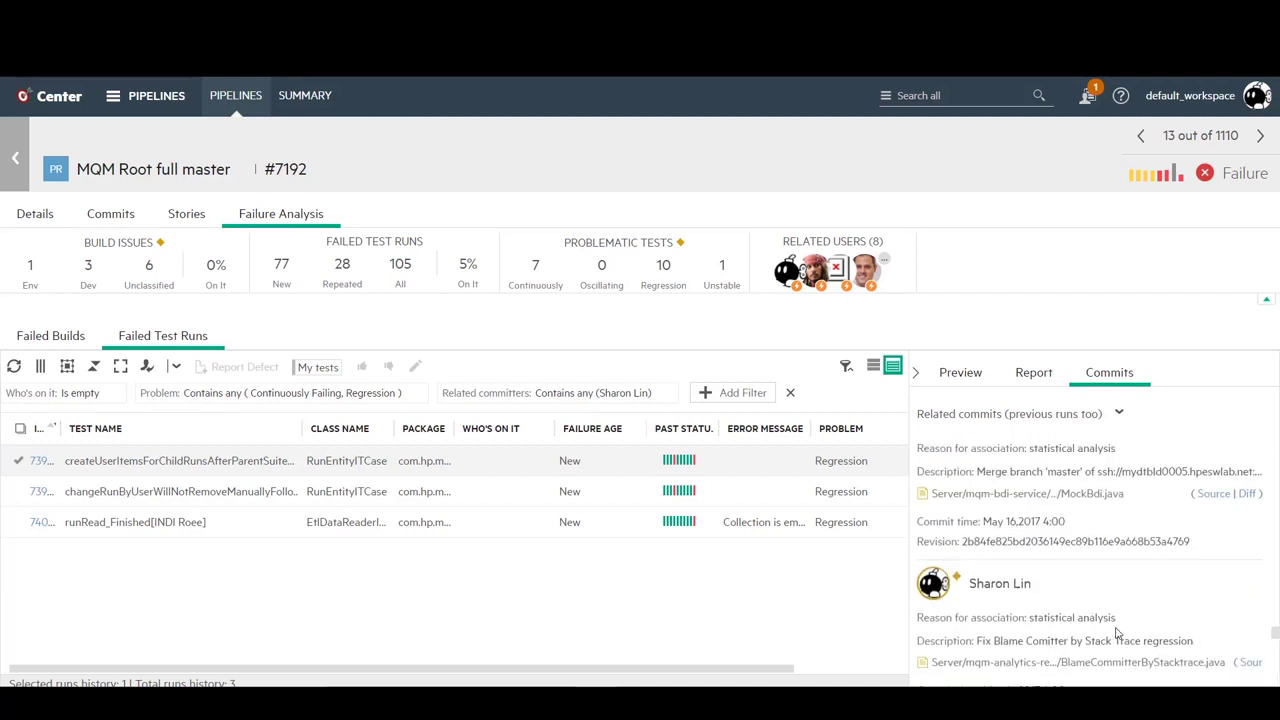
double_click(1136, 662)
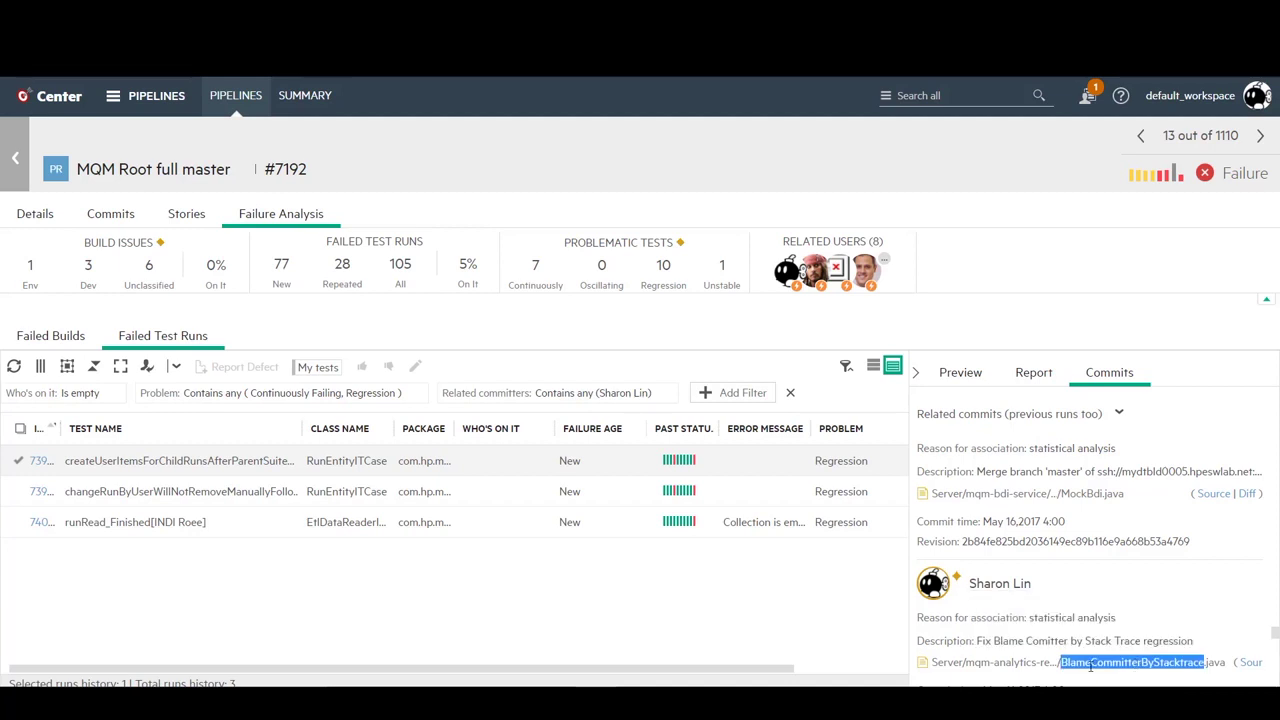
left_click(719, 629)
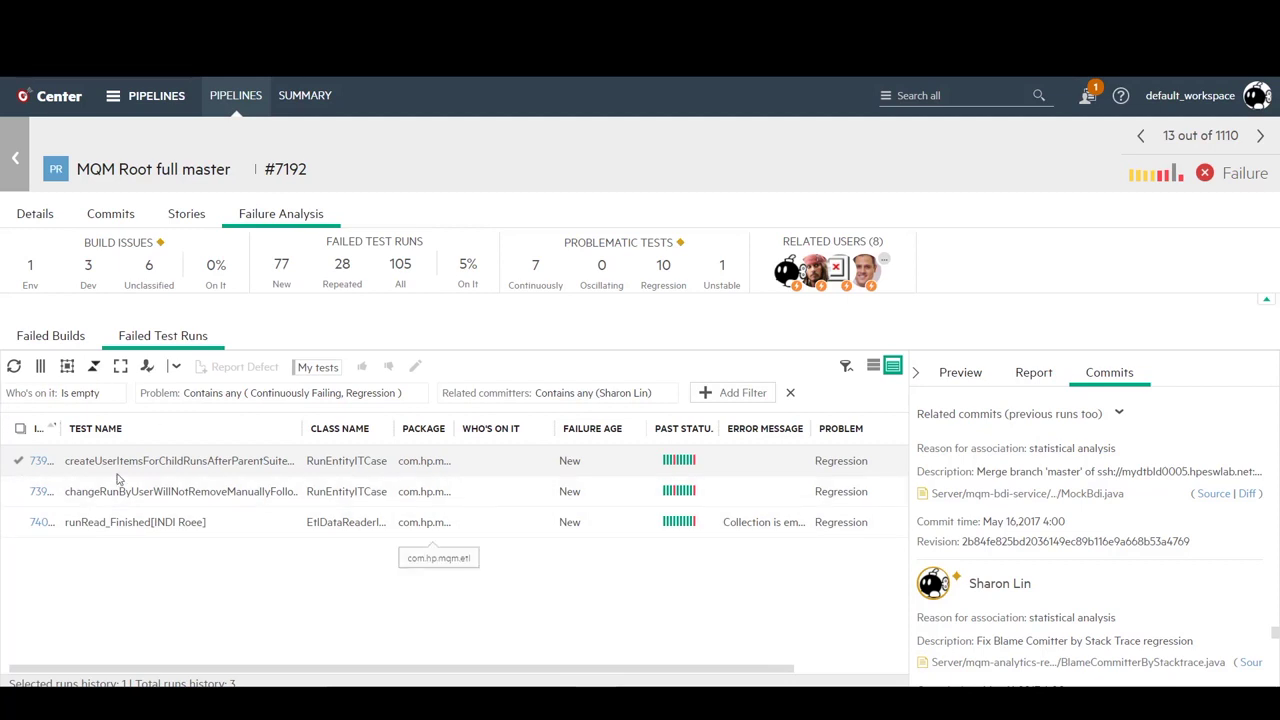
Select the second and third failed Regression runs and claim all three runs as I'm on it.
left_click(18, 491)
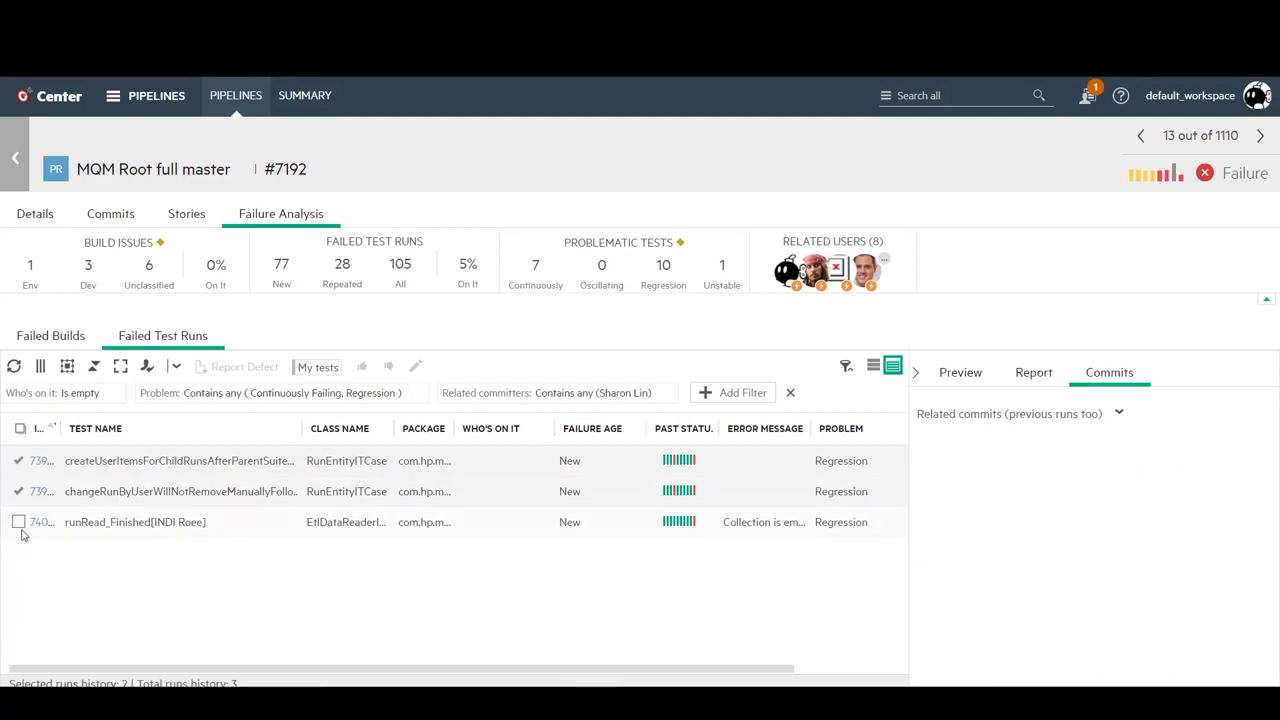
left_click(19, 522)
left_click(146, 367)
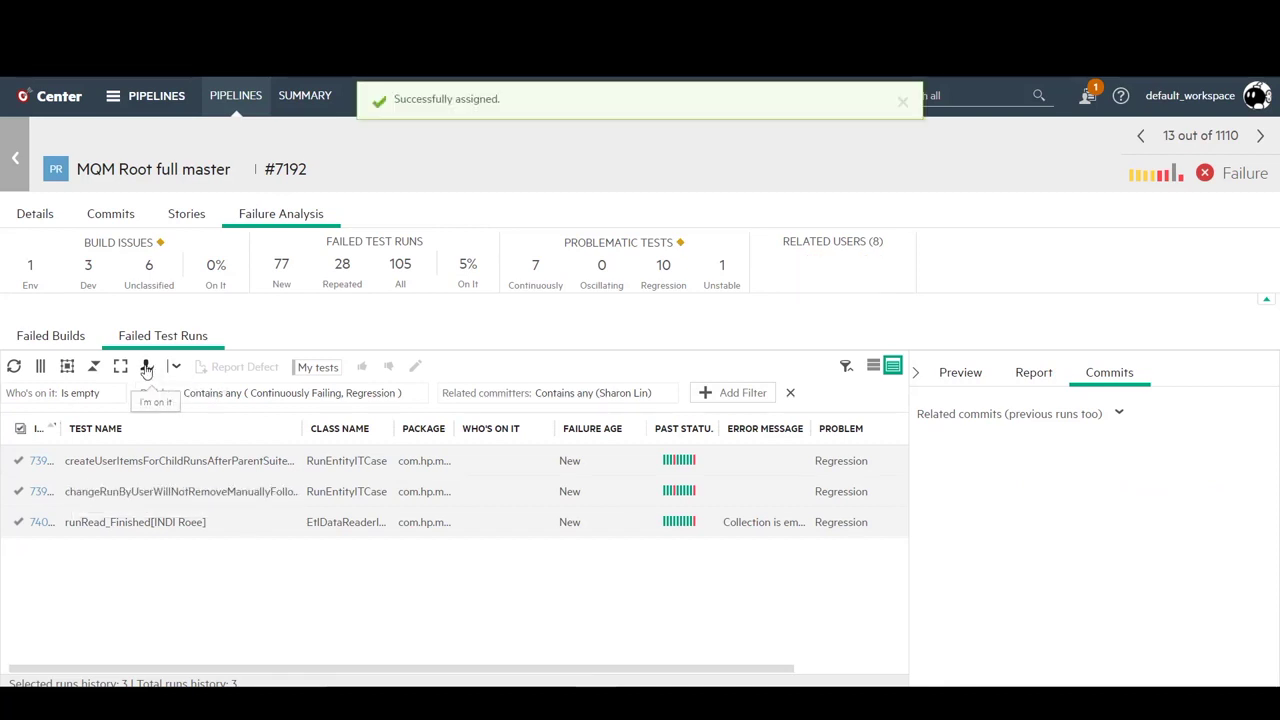
key("F11")
In the mqm project, change remoteConnection from false to true on line 33.
left_click(385, 645)
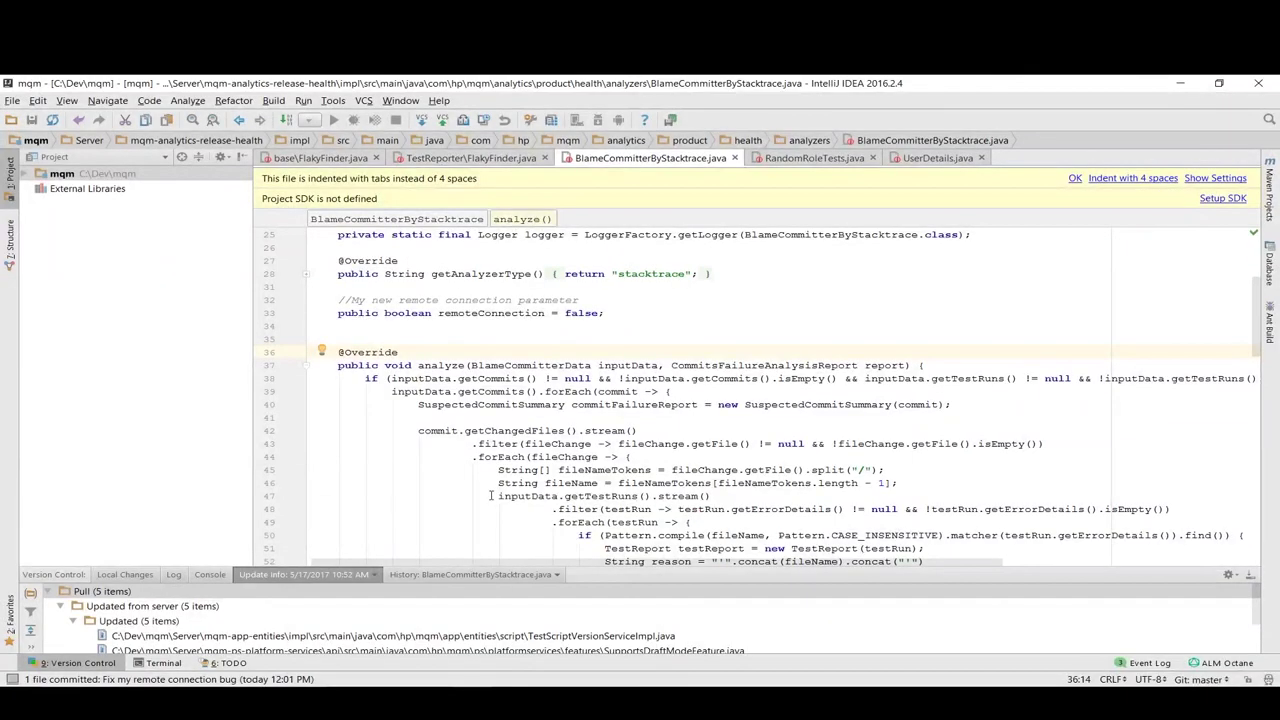
double_click(580, 313)
type("true")
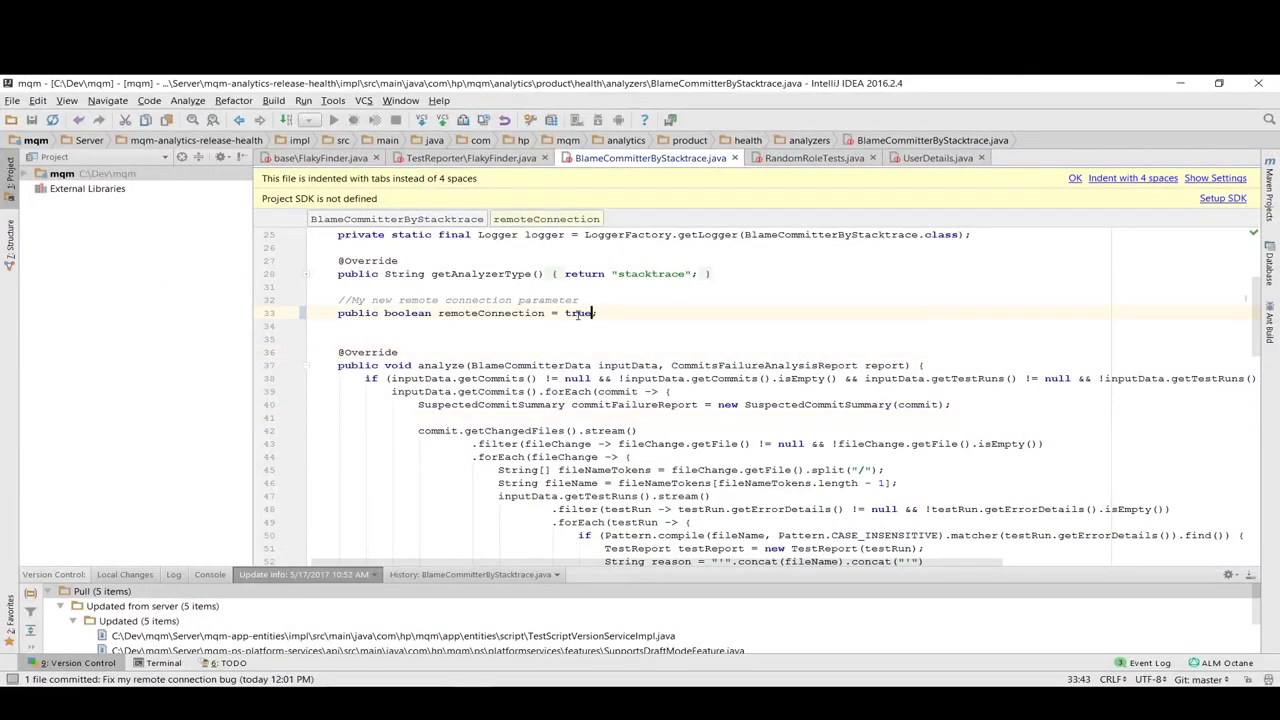
Commit the mqm directory through Git with the message 'Fix test failures'.
left_click(150, 173)
right_click(150, 173)
mouse_move(300, 533)
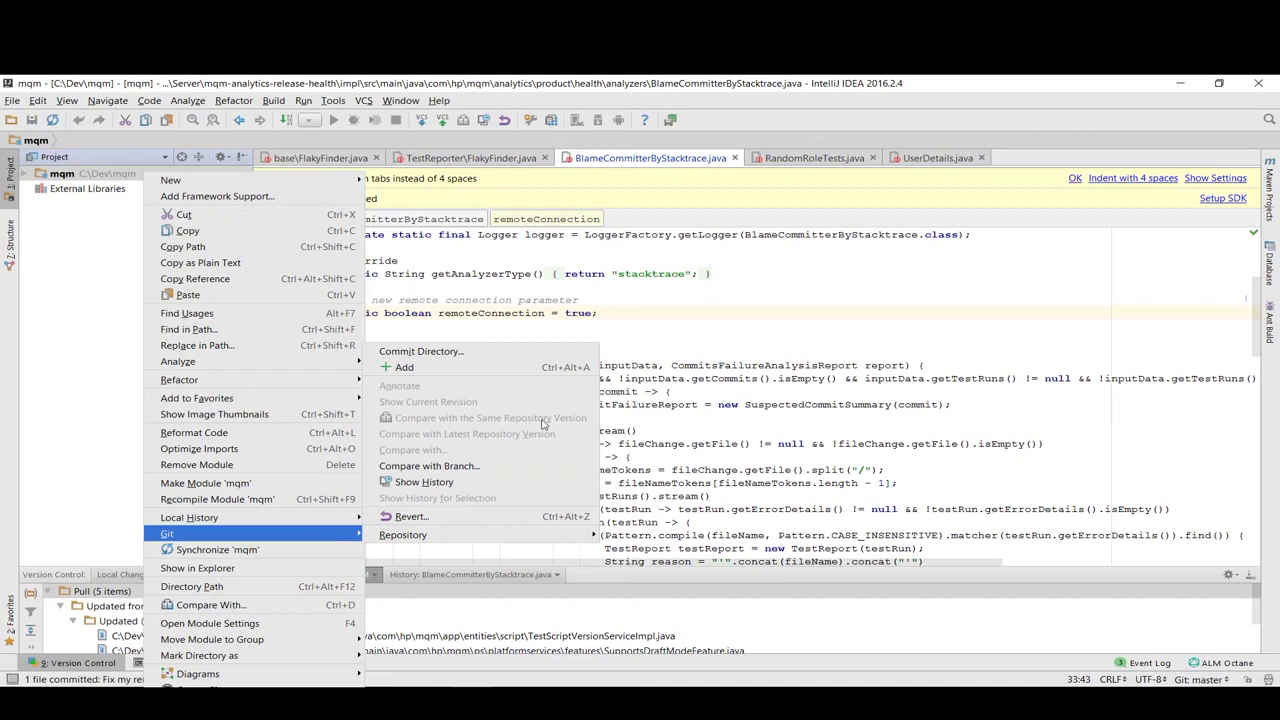
left_click(421, 351)
type("Fix test failures")
mouse_move(910, 668)
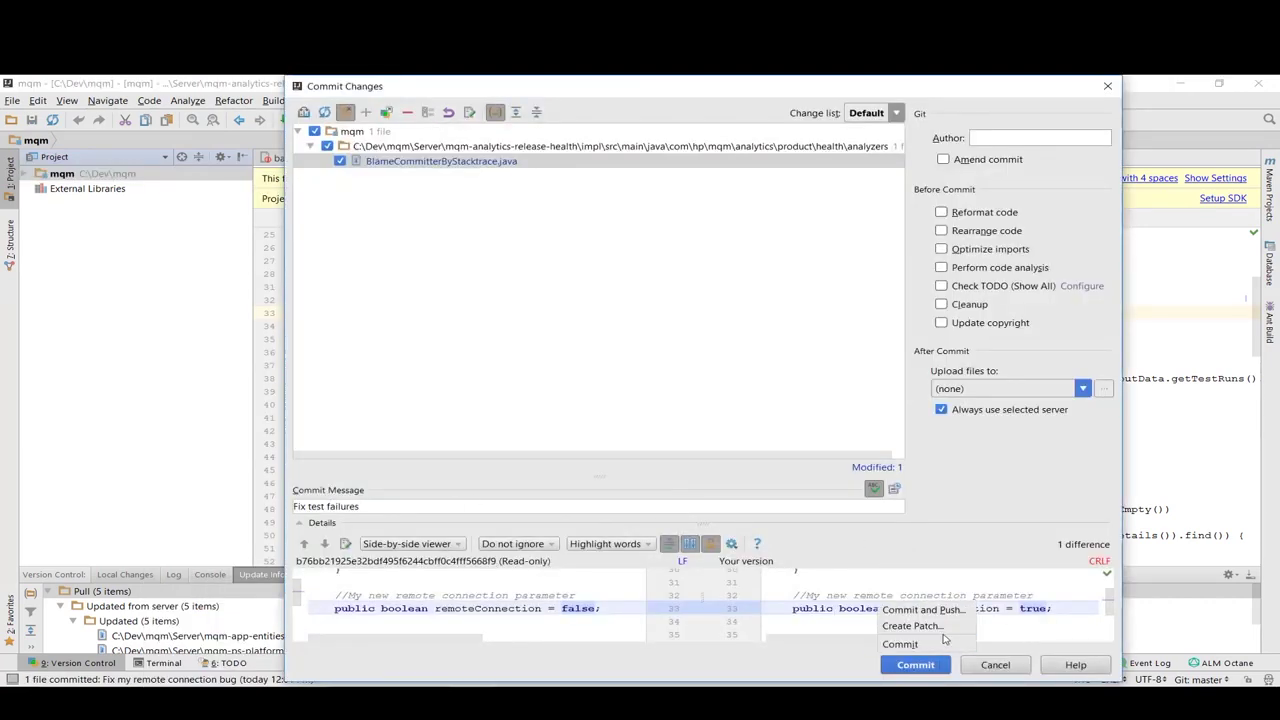
left_click(937, 642)
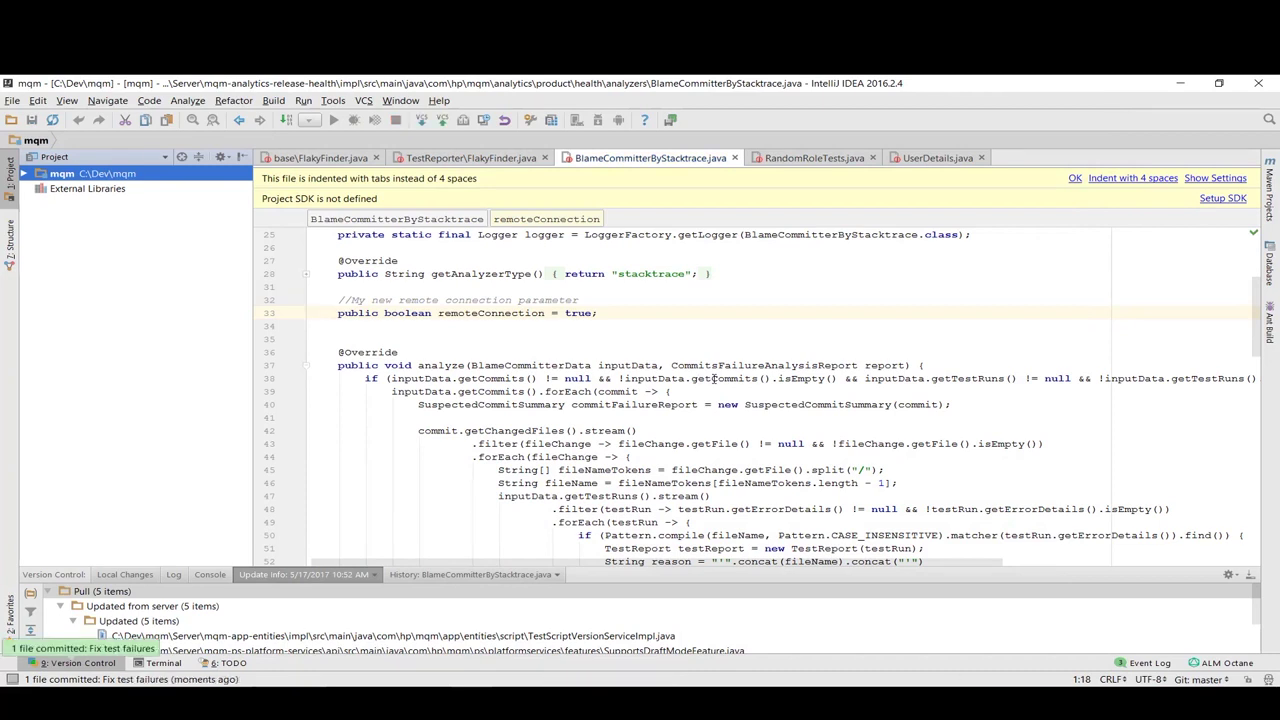